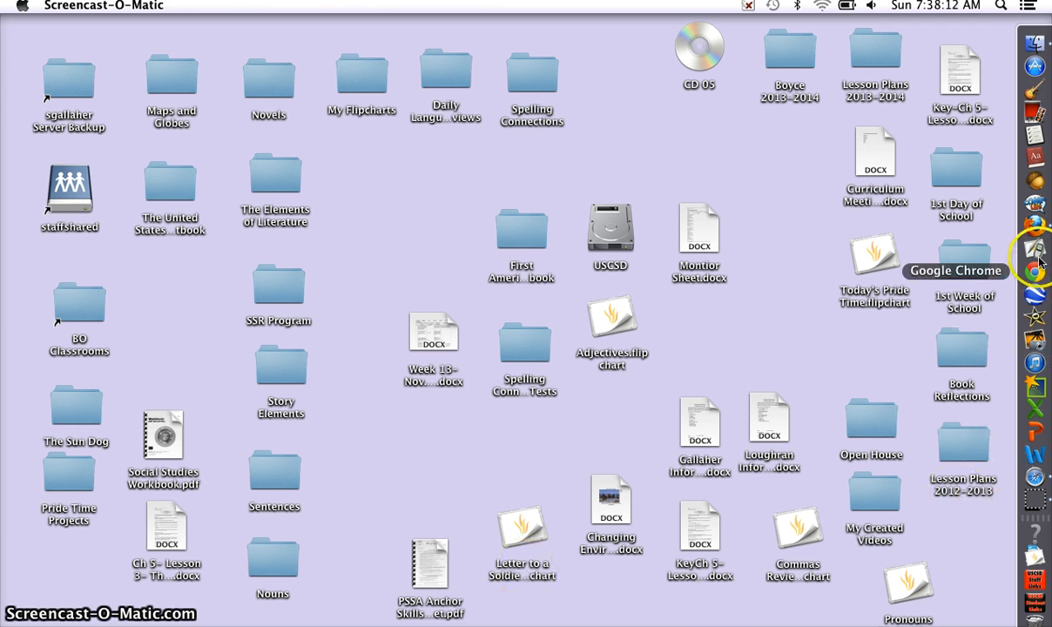
Step: Launch Firefox and open the Boyce Middle School student links on the district site
left_click(1035, 225)
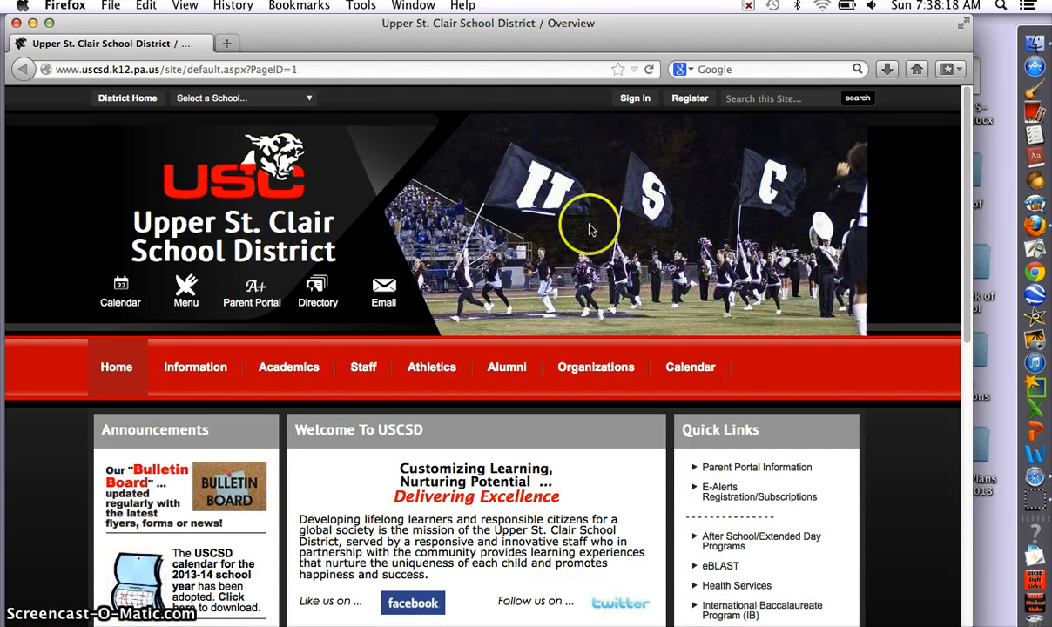
mouse_move(305, 366)
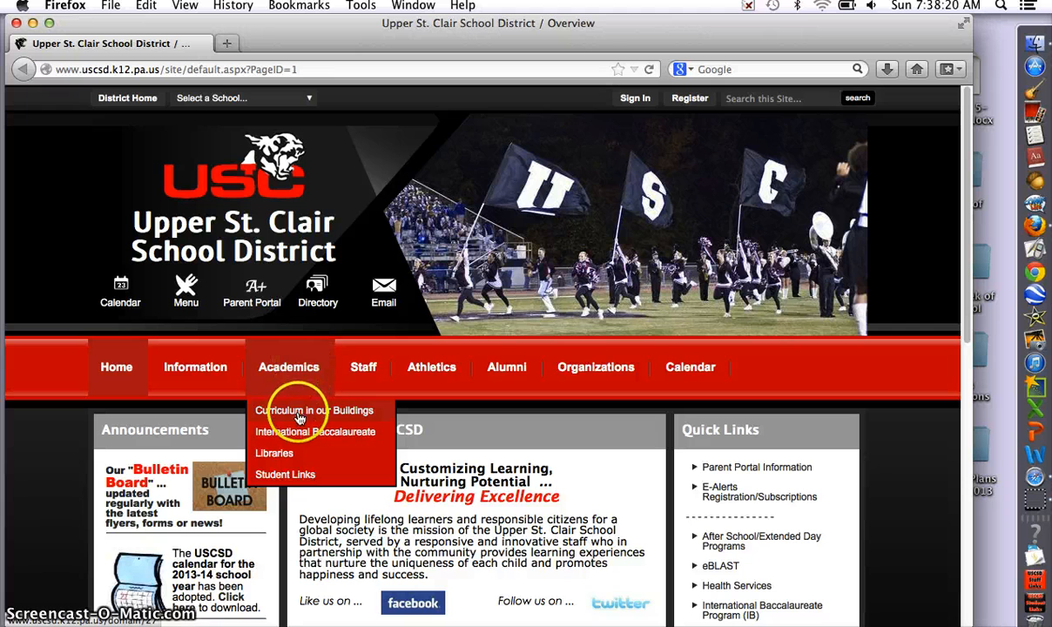
left_click(293, 476)
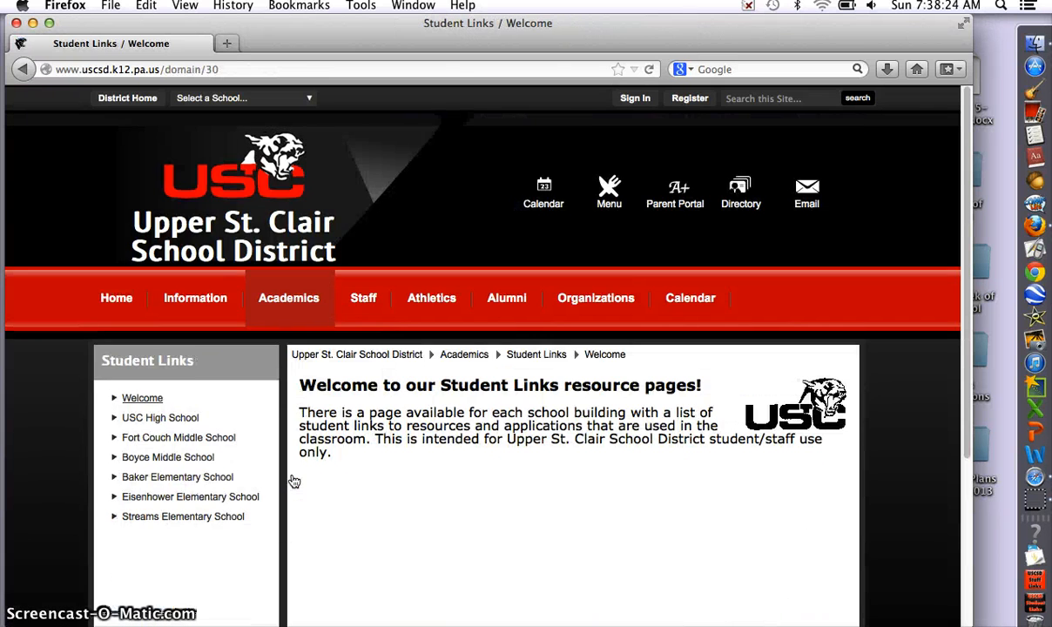
left_click(205, 461)
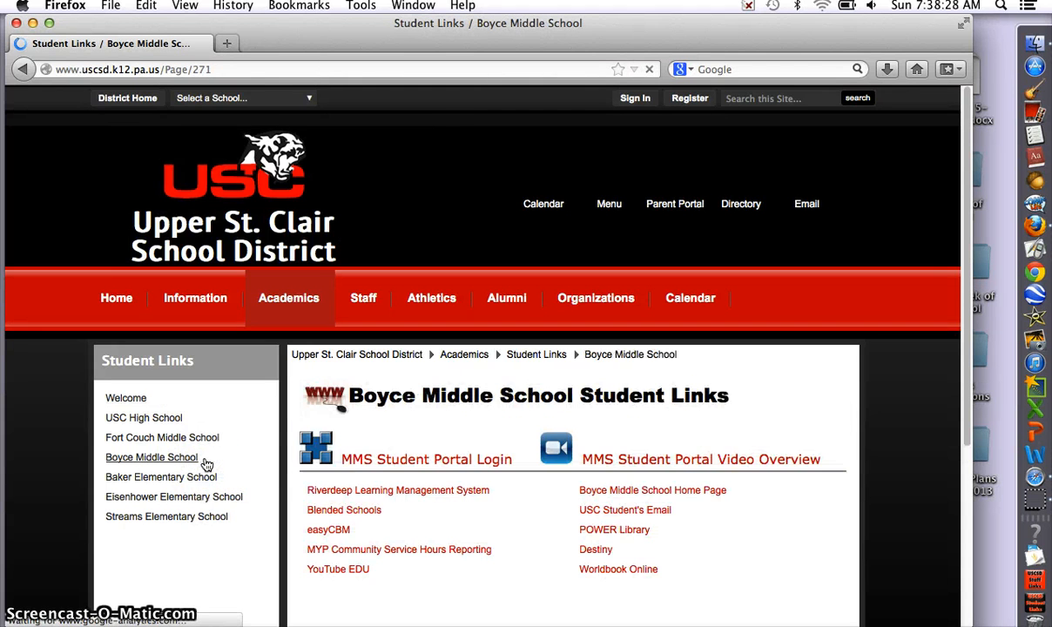
Step: Open the district's Google email sign-in page from the Email link
left_click(617, 509)
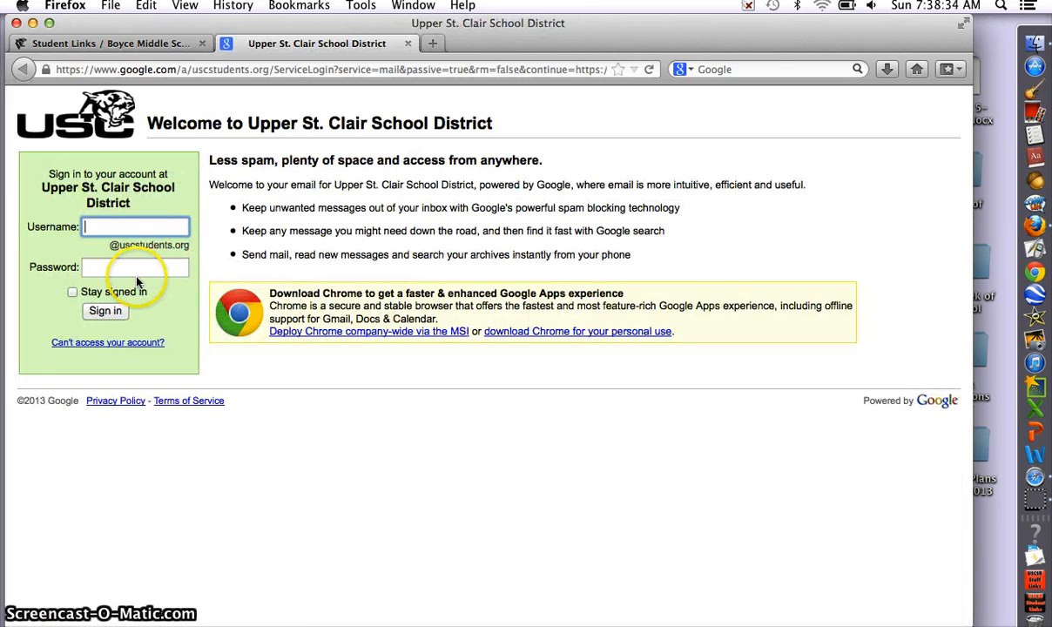
left_click(406, 45)
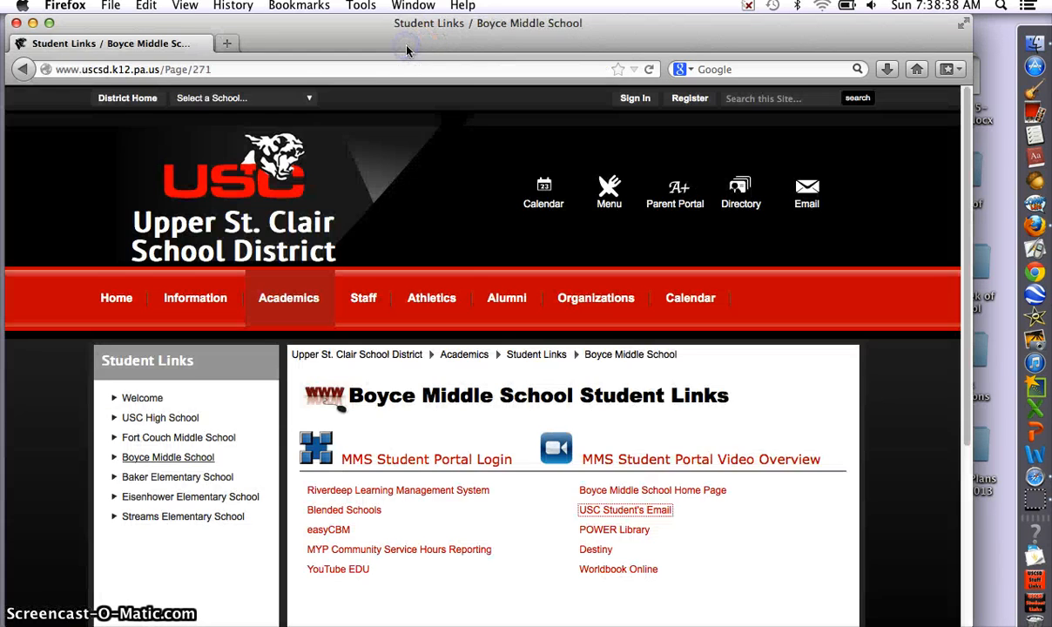
left_click(795, 198)
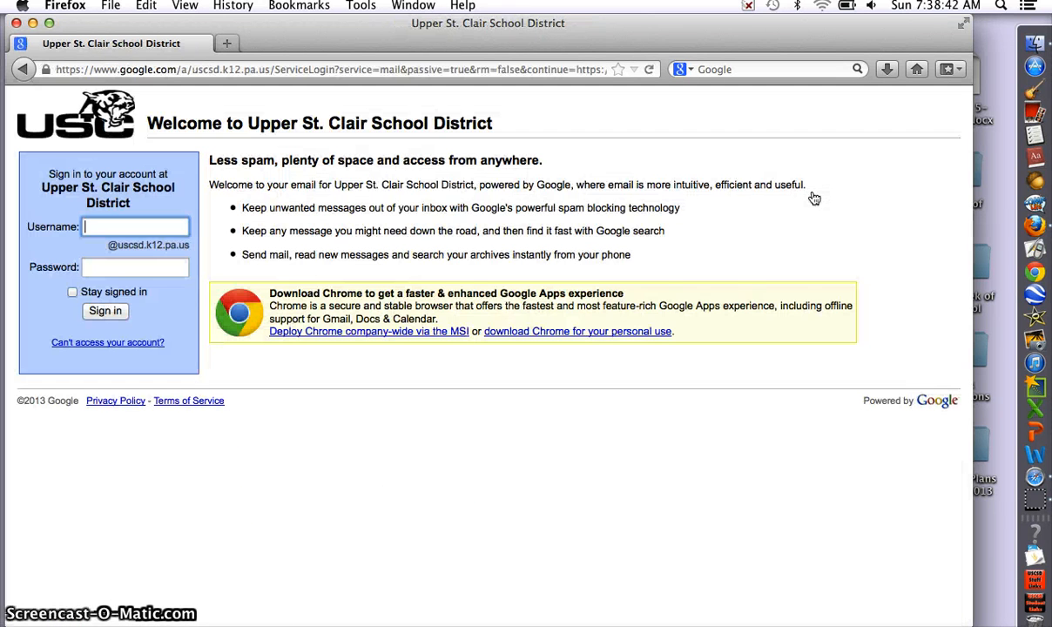
Step: Enter the district account username and password to sign in to Mail
type("s")
key("BackSpace")
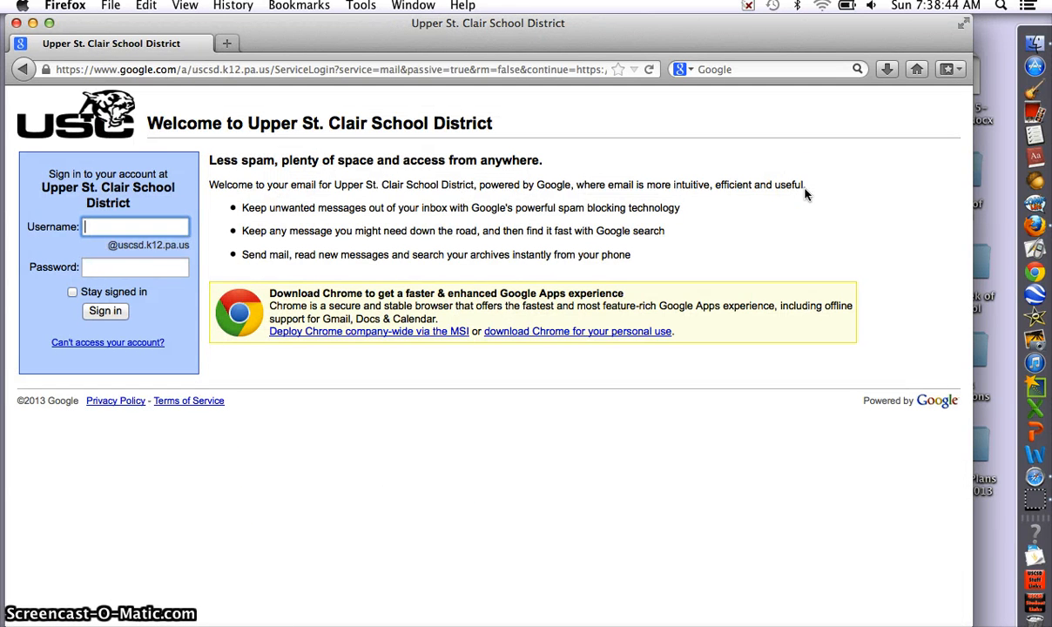
type("a")
key("BackSpace")
type("S")
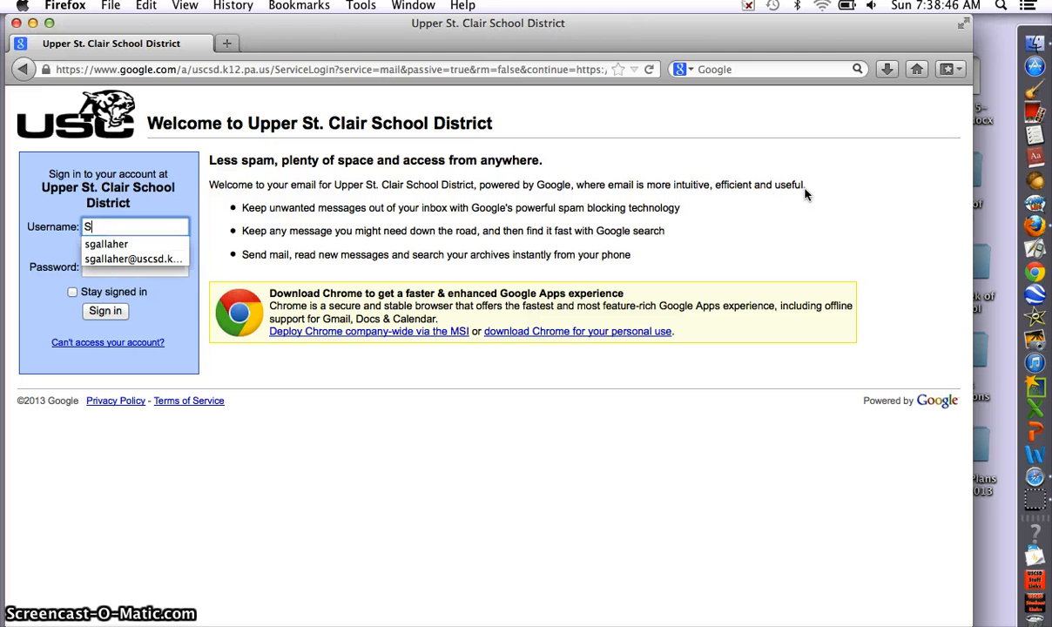
key("BackSpace")
type("s")
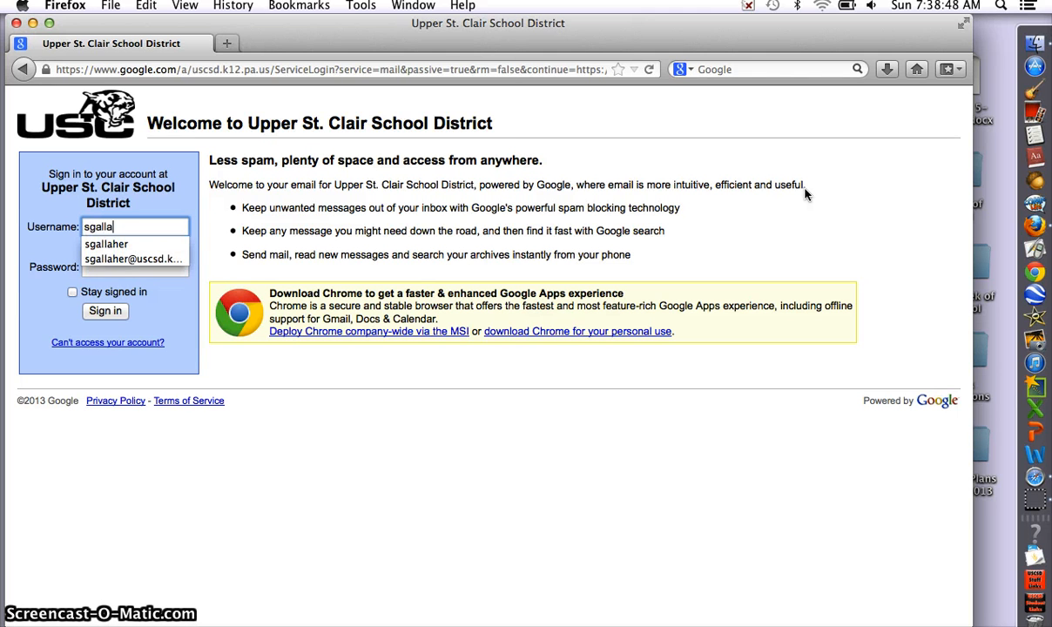
key("Tab")
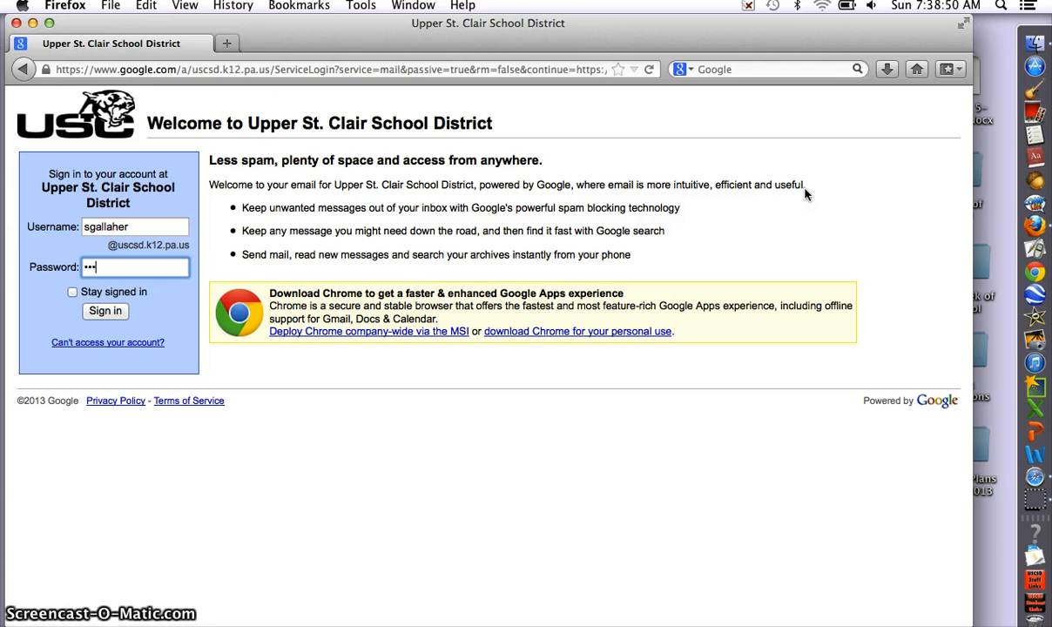
key("Return")
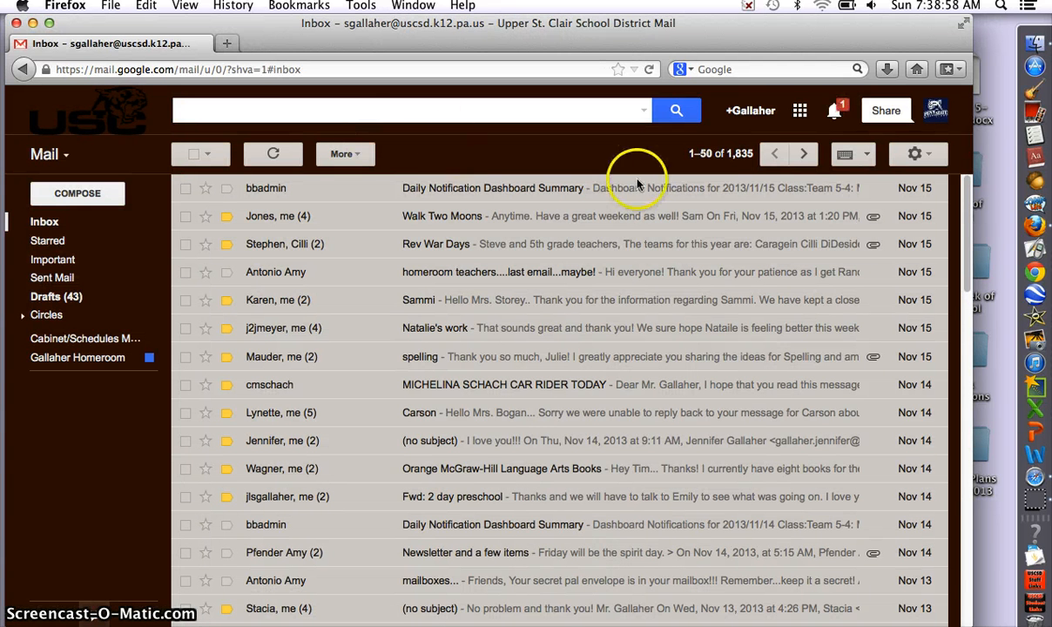
Step: Open Google Drive from Gmail's Apps grid
left_click(801, 112)
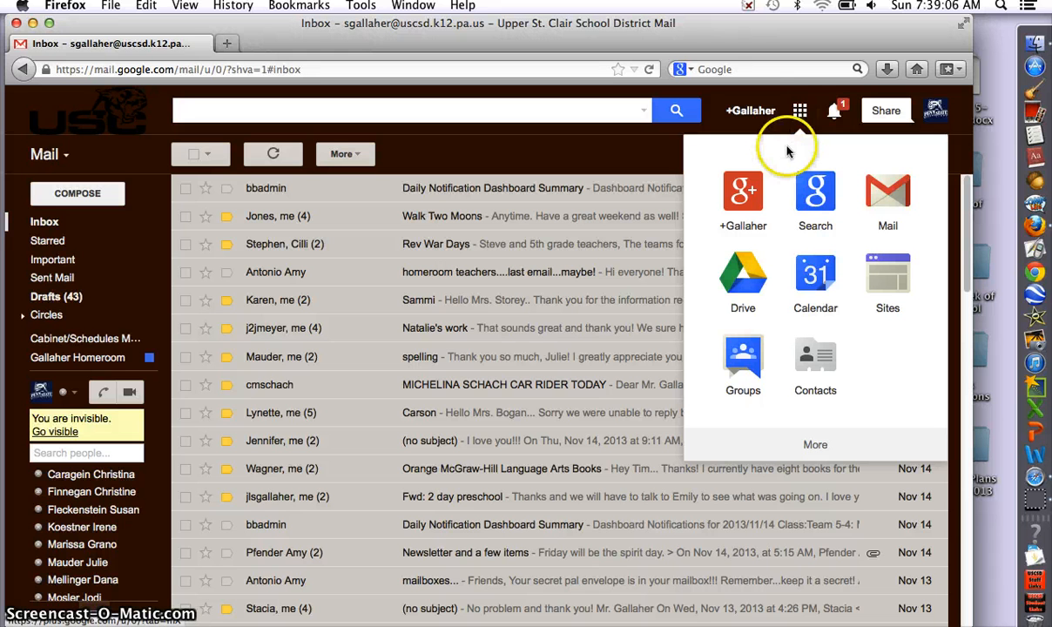
left_click(747, 274)
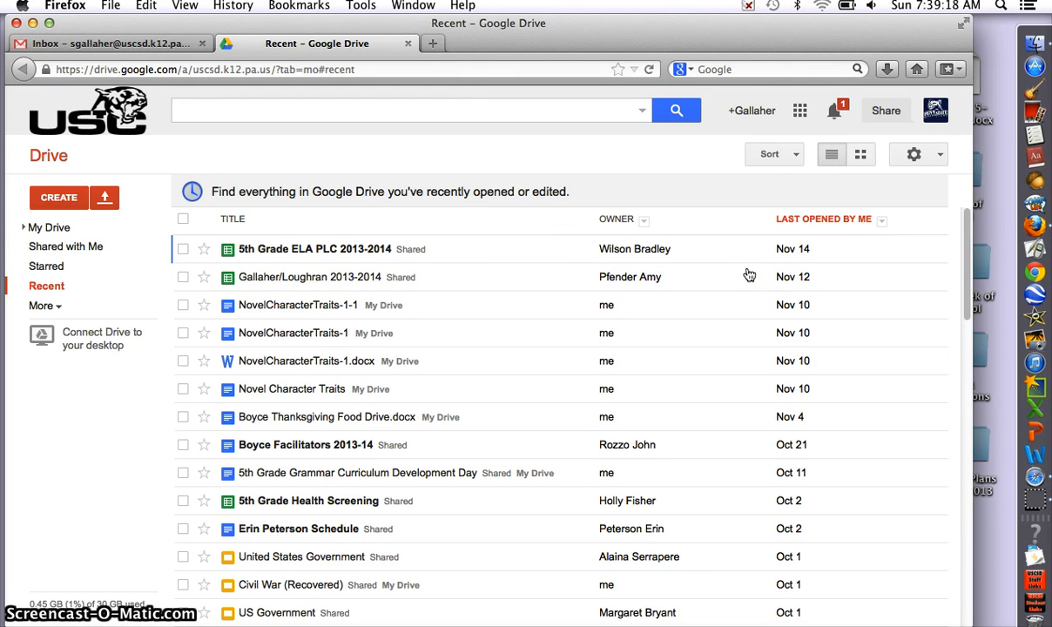
Step: Create a new blank Document from Drive's Create menu
left_click(64, 203)
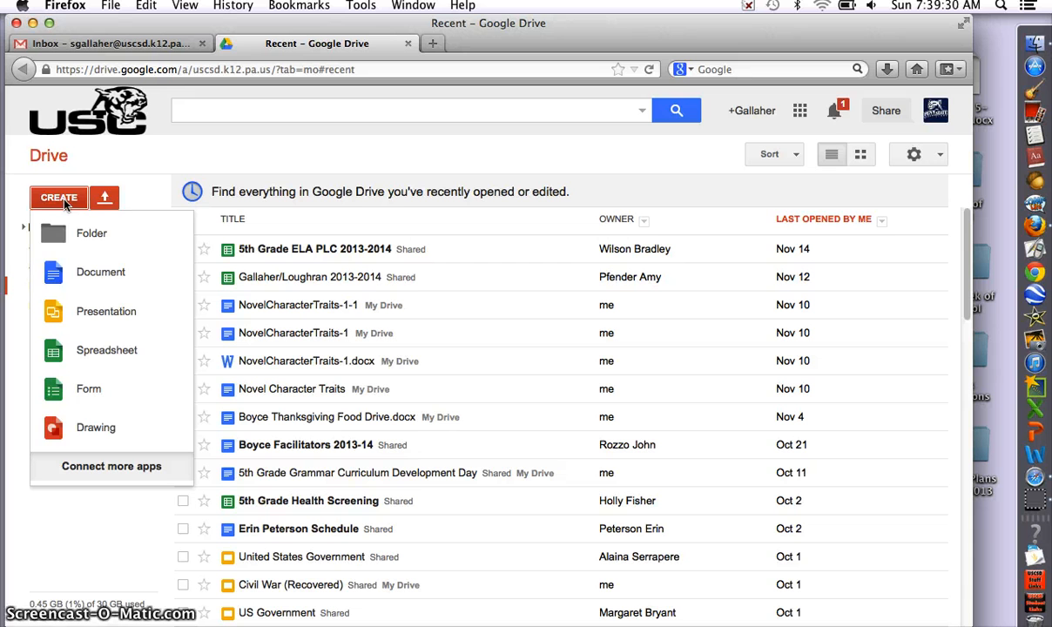
left_click(80, 272)
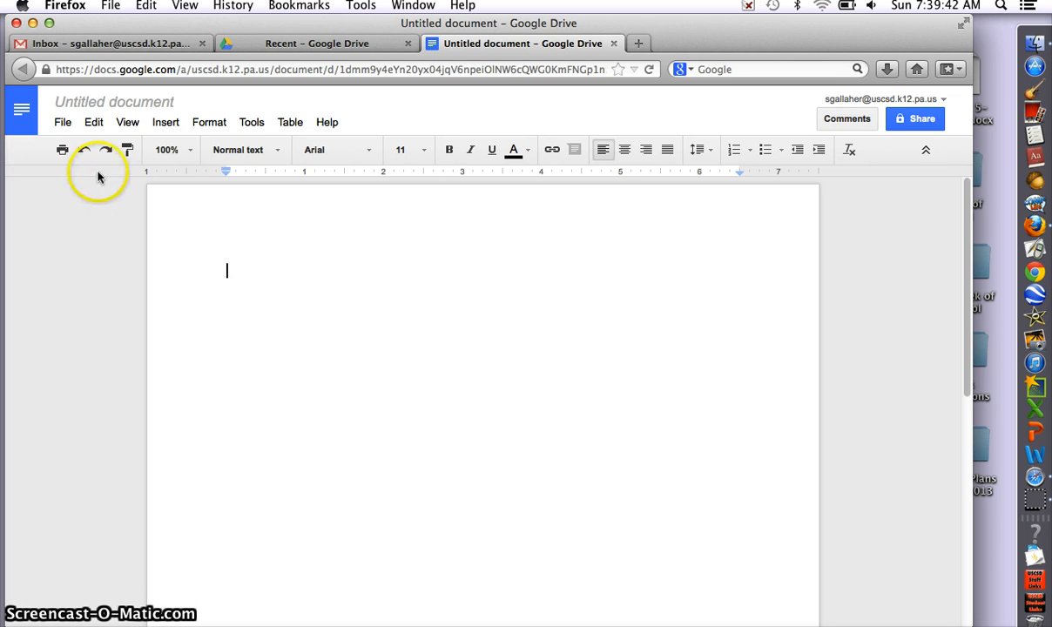
Step: Rename the untitled document to 'Informational Disney World essay'
left_click(111, 104)
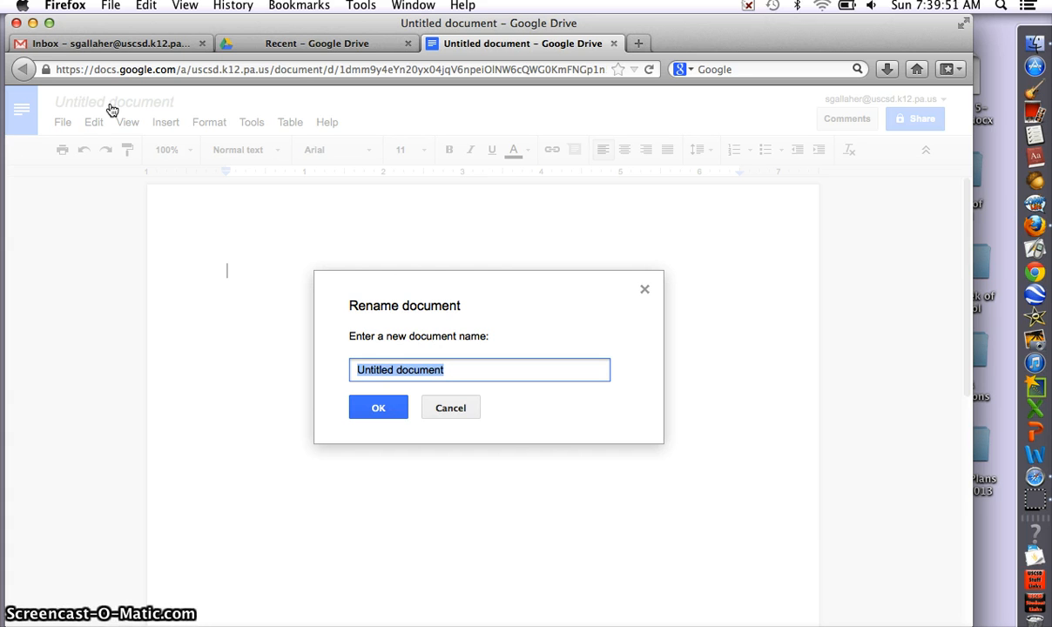
type("Informati")
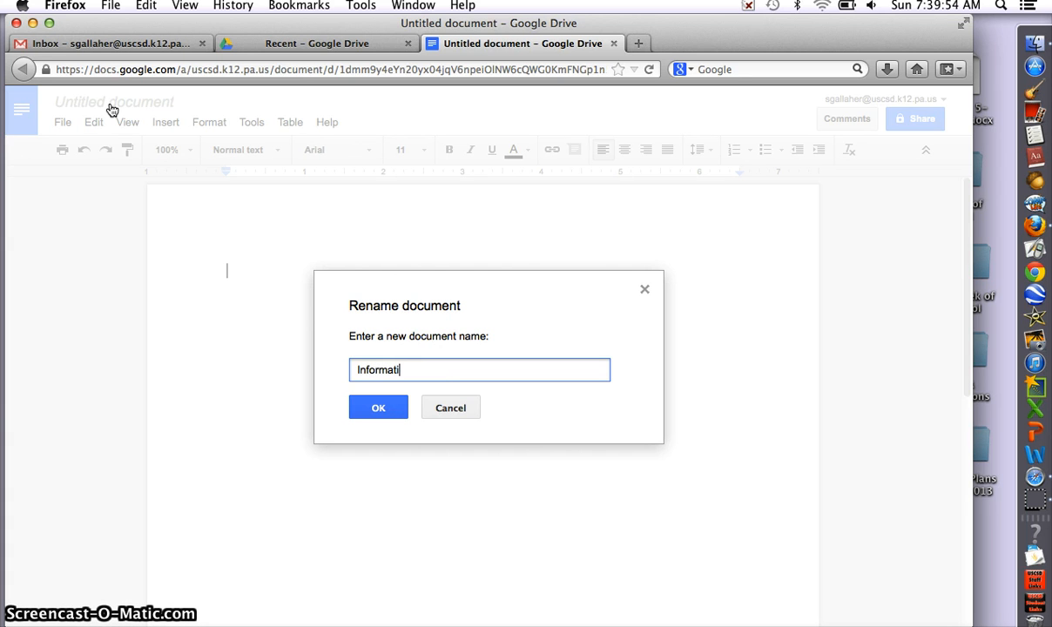
type("onal Disney World essay")
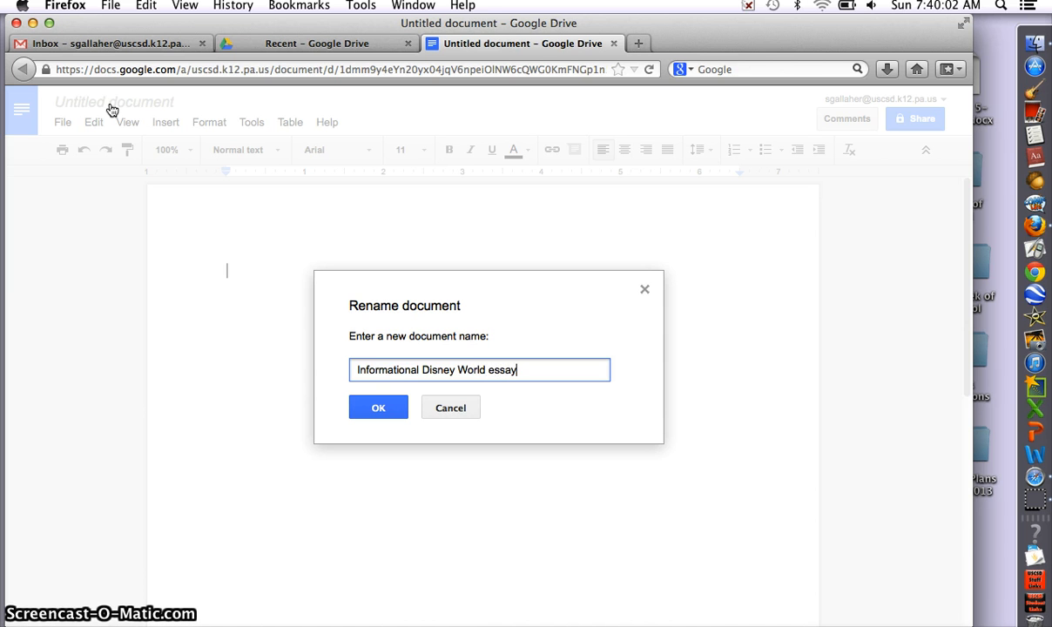
left_click(379, 404)
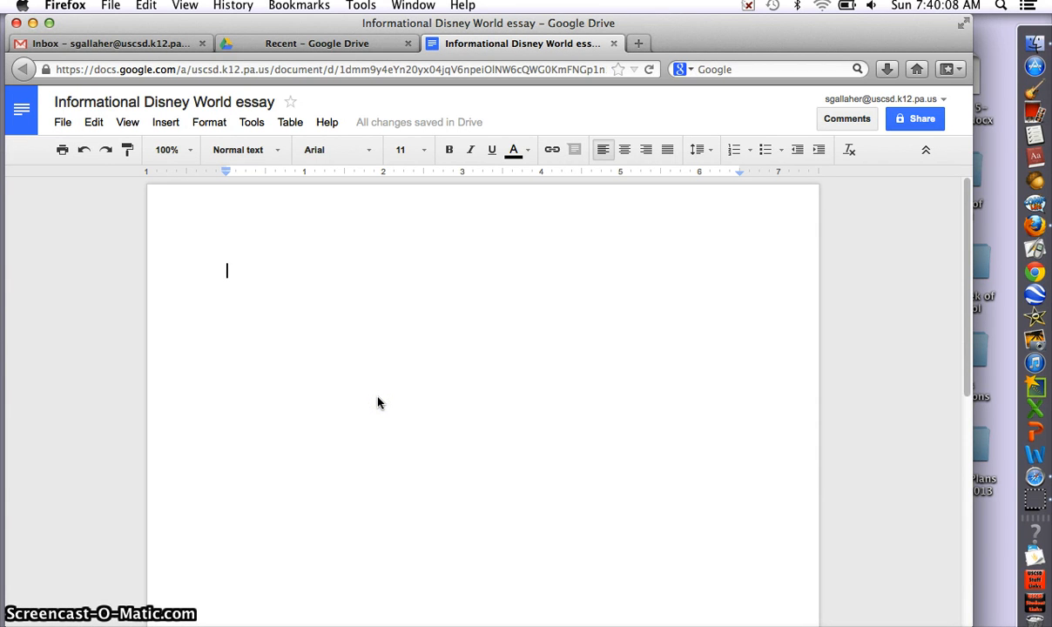
Step: Set the empty body text to Times New Roman, size 24
left_click(333, 365)
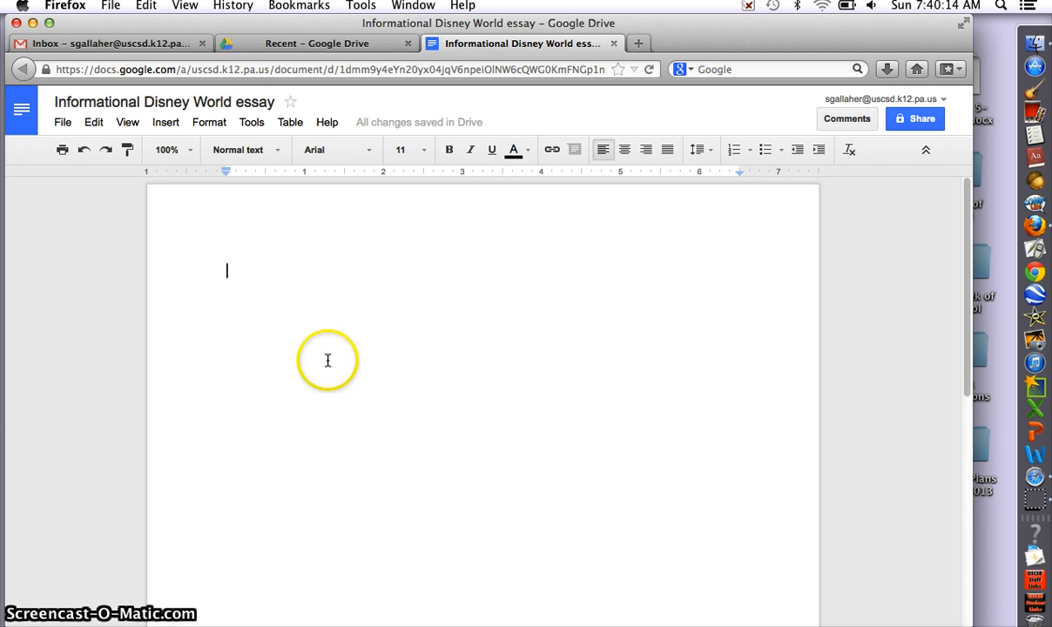
left_click(368, 152)
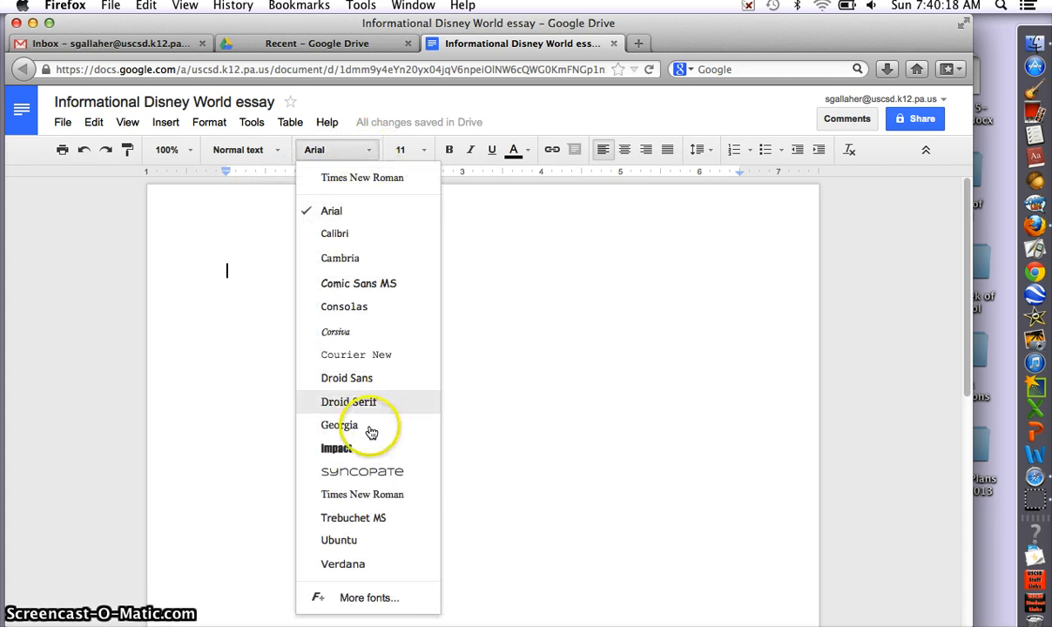
left_click(363, 494)
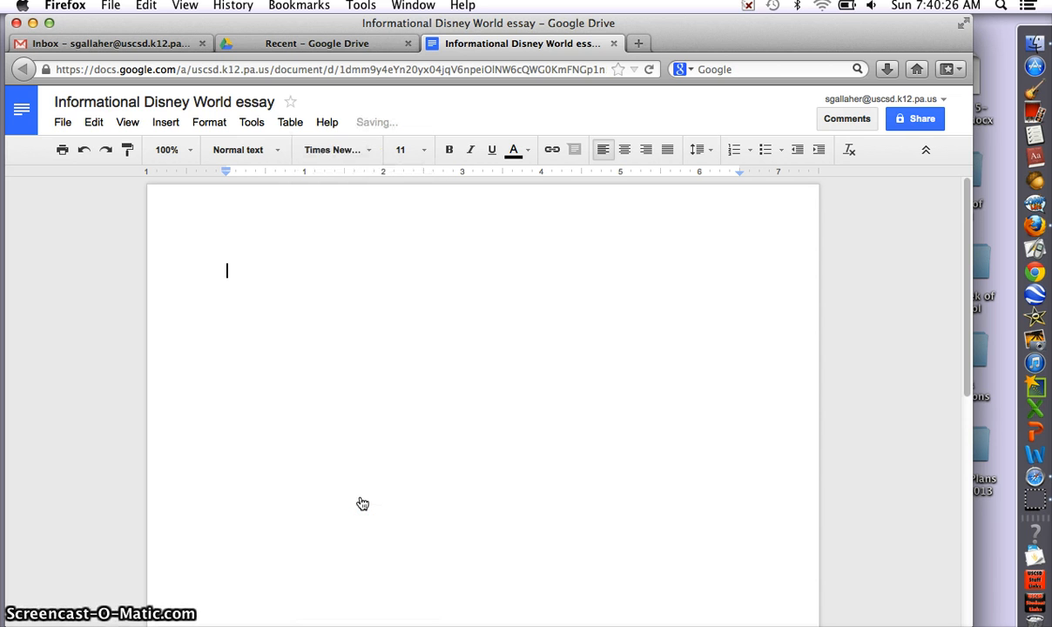
left_click(426, 152)
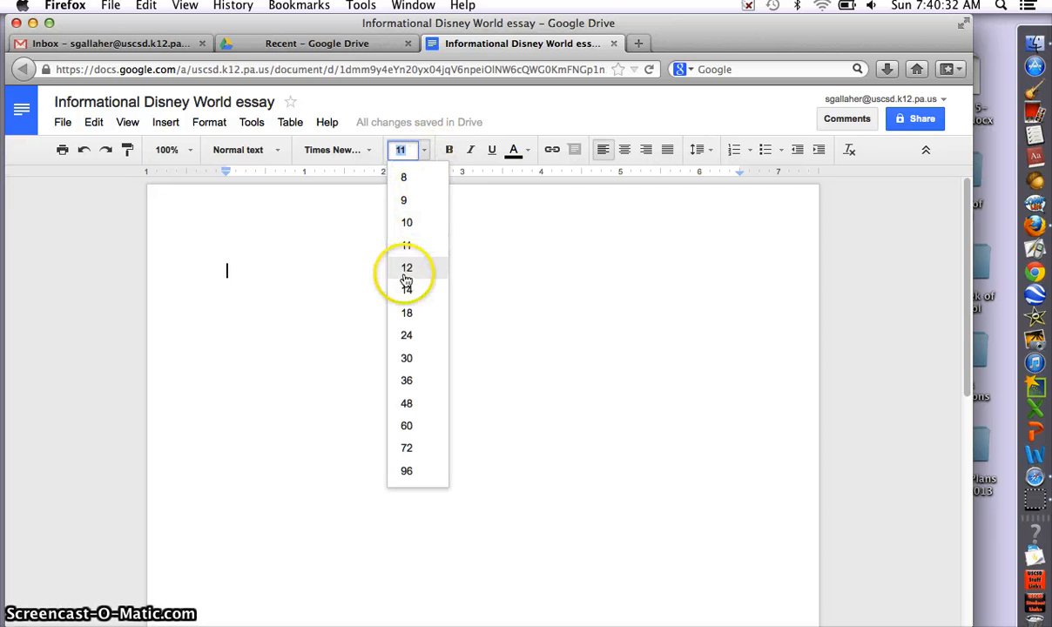
left_click(407, 336)
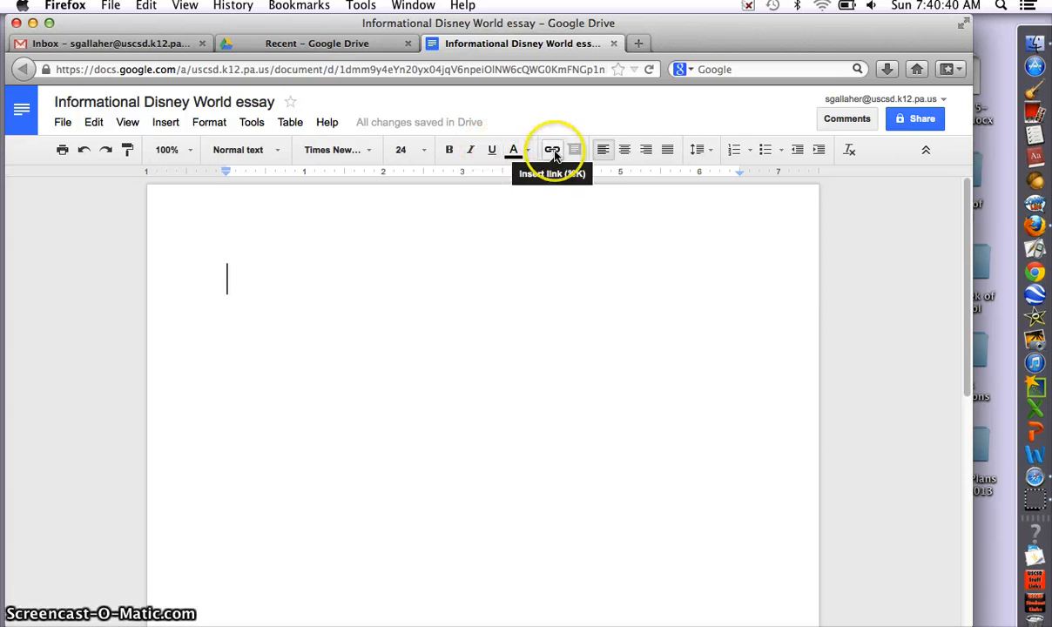
Step: Type the teacher's name centred a few lines down the page
left_click(624, 151)
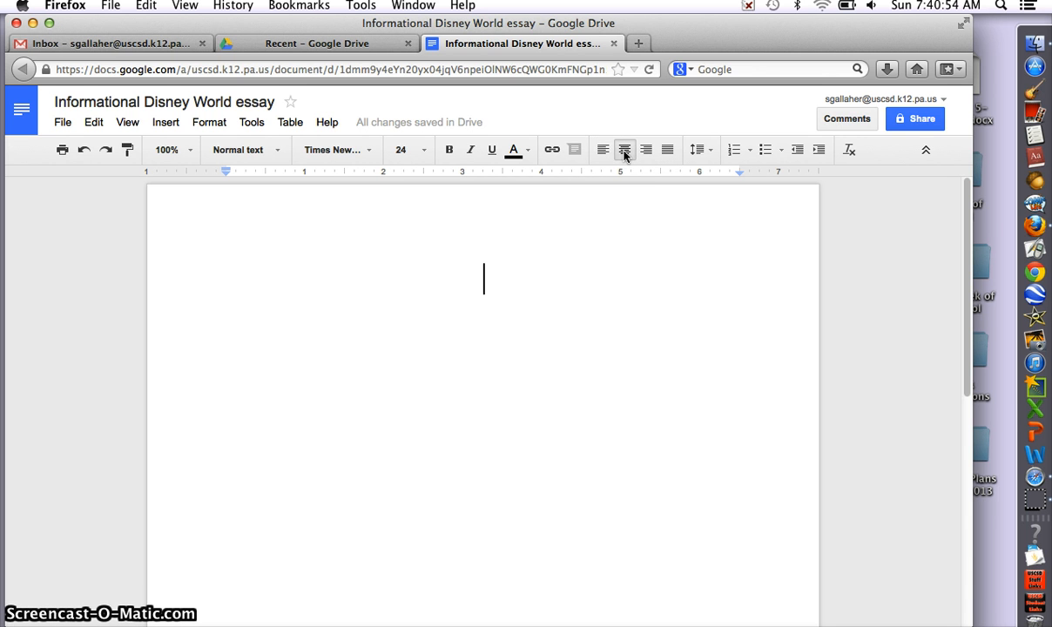
key("Return")
key("Return")
key("Return")
key("Return")
key("Return")
key("Return")
key("Return")
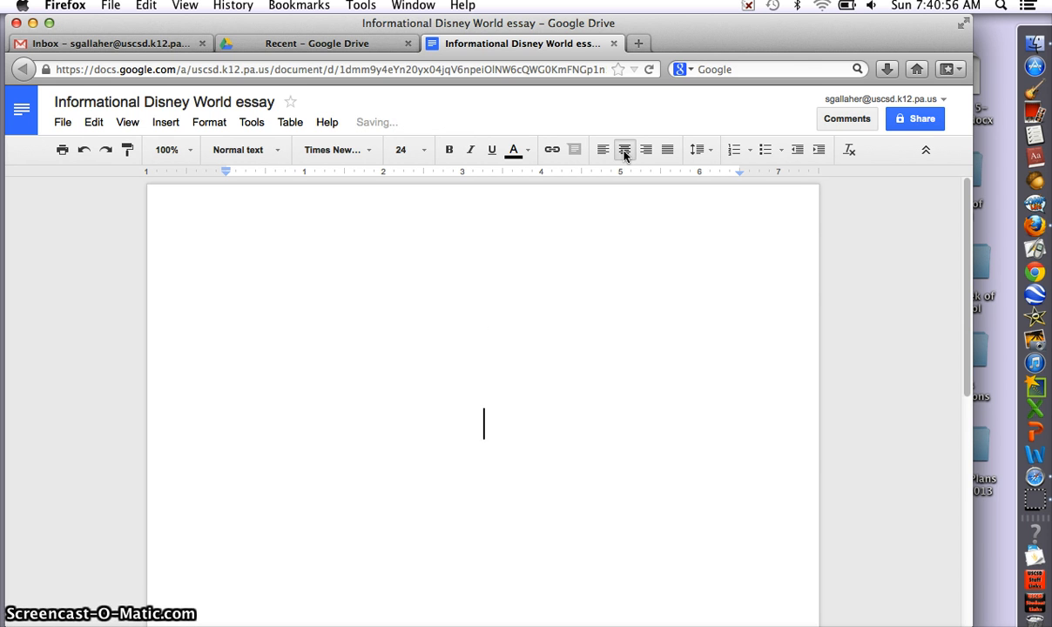
key("Return")
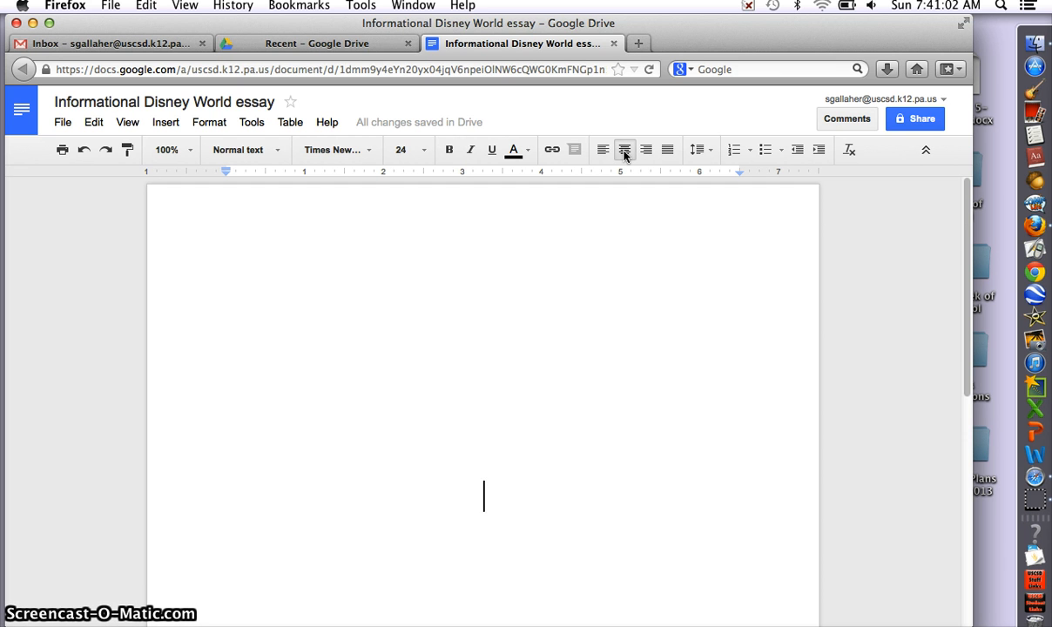
type("Mr,")
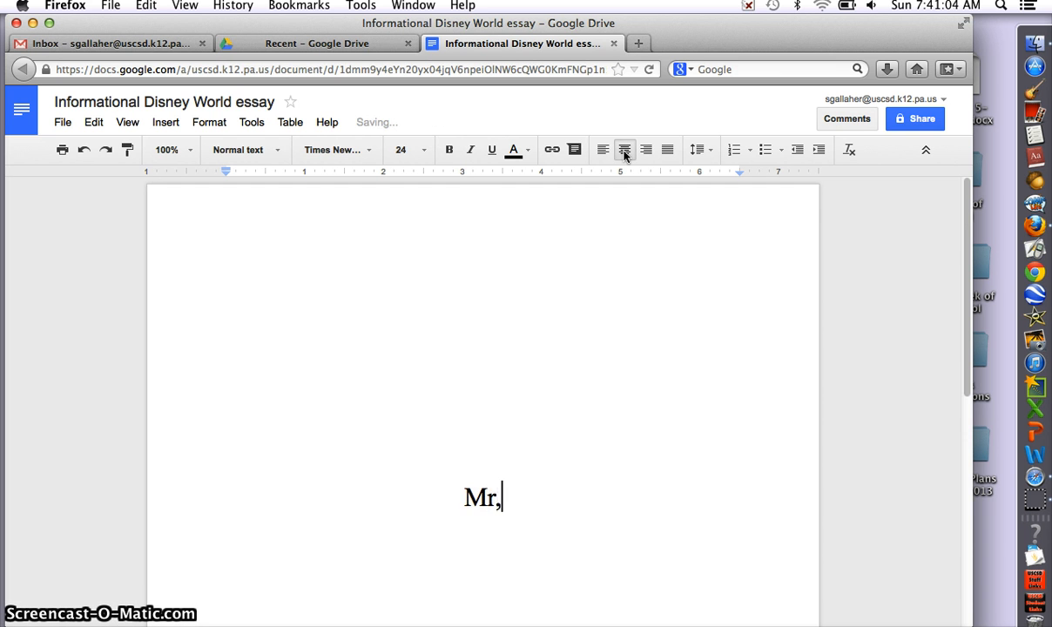
key("BackSpace")
key("BackSpace")
type(". Gallaher")
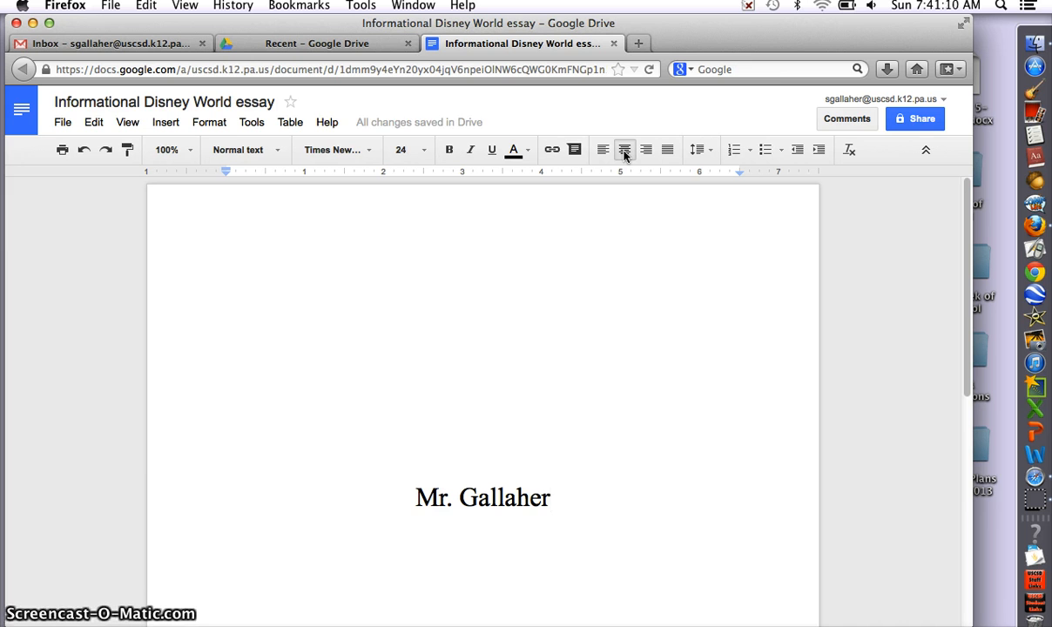
Step: Add the centred, underlined title 'Disney World Informational Essay' on the next line
key("Return")
left_click(621, 153)
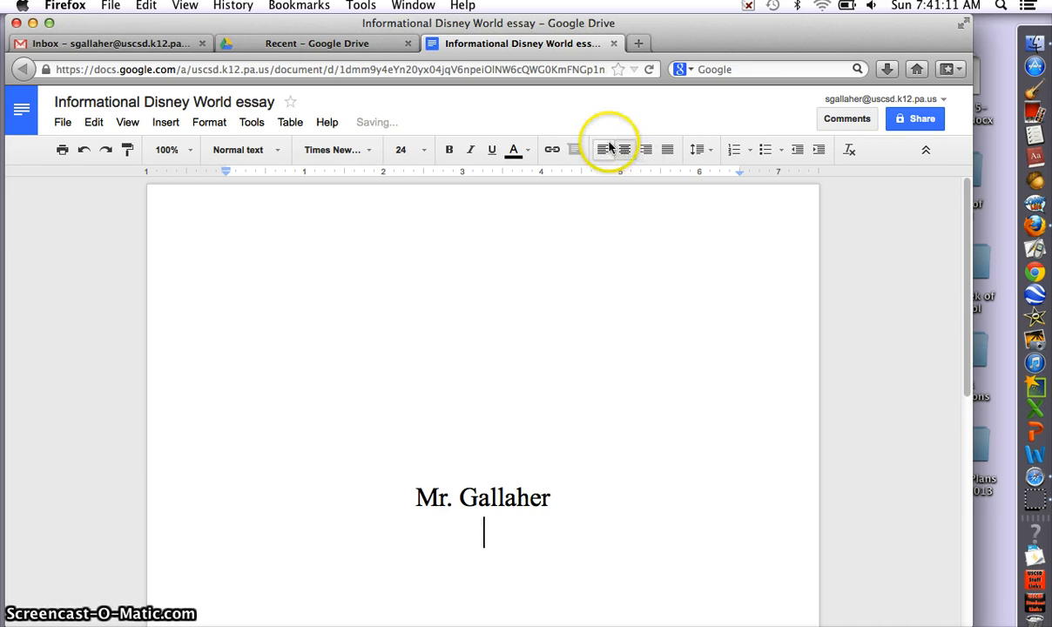
left_click(488, 156)
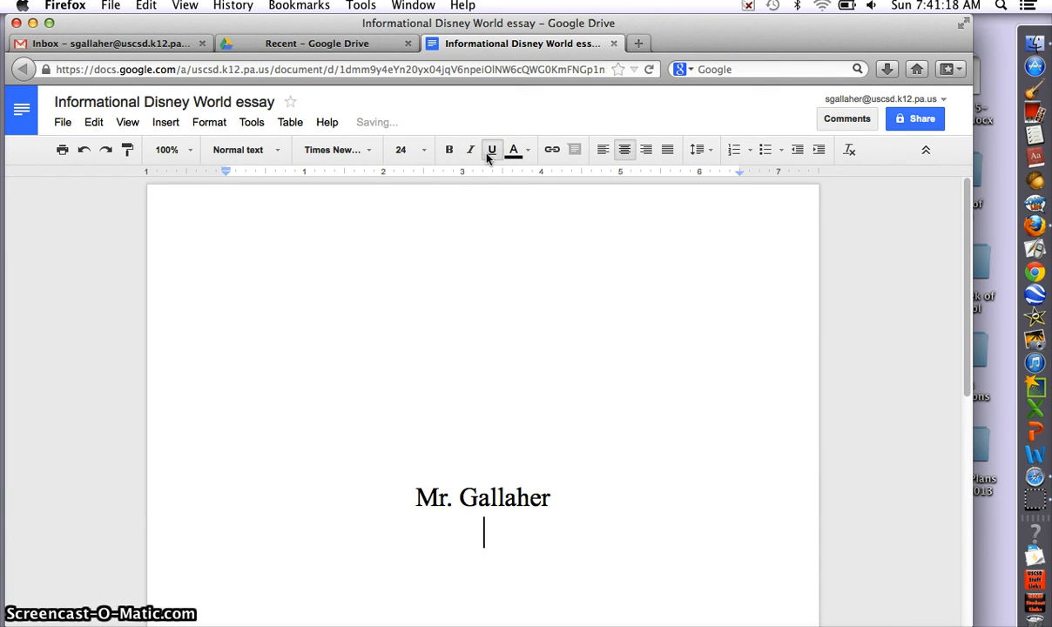
type("Dise")
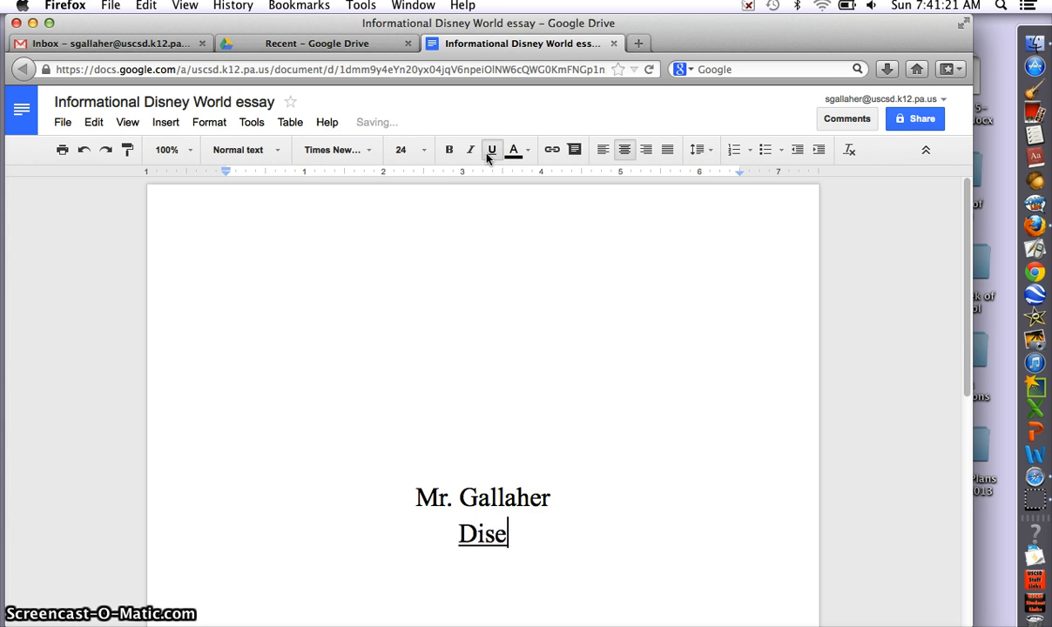
key("BackSpace")
type("ney WOr")
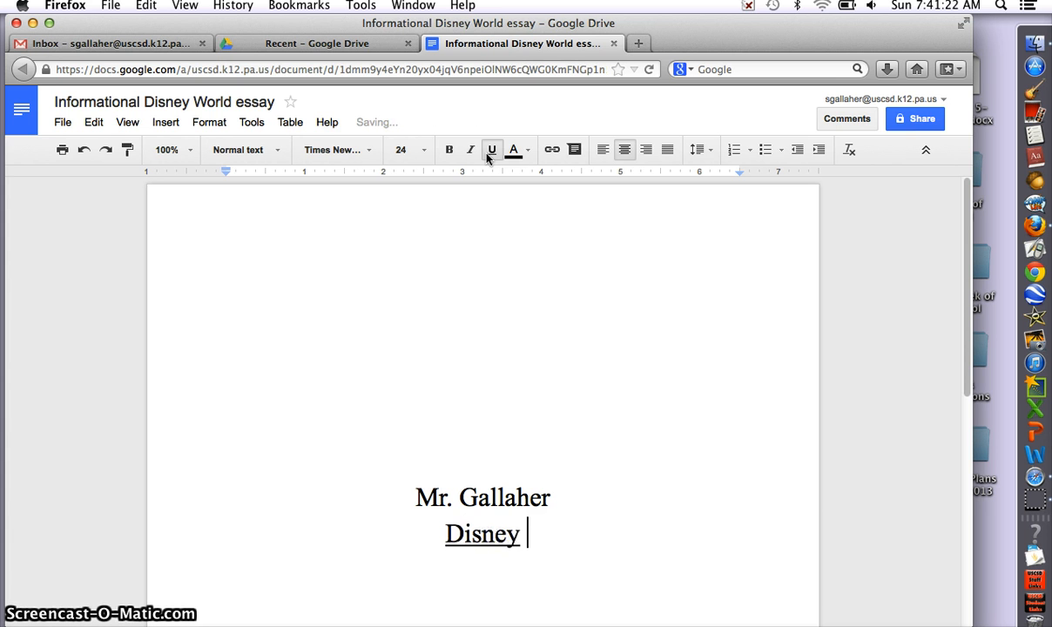
key("BackSpace")
key("BackSpace")
type("o")
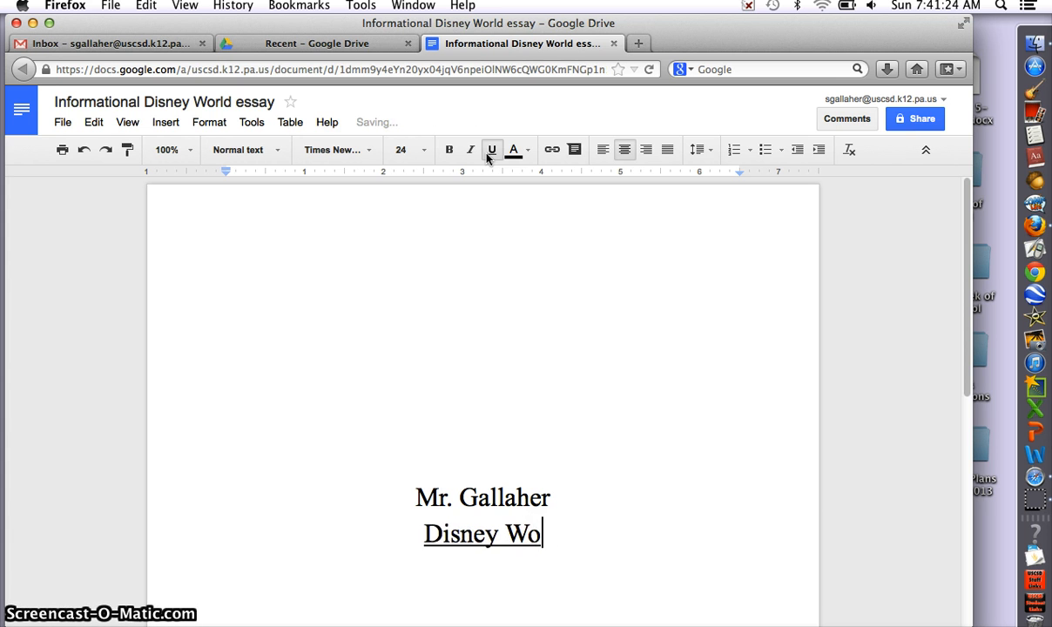
type("rld Informational Essay")
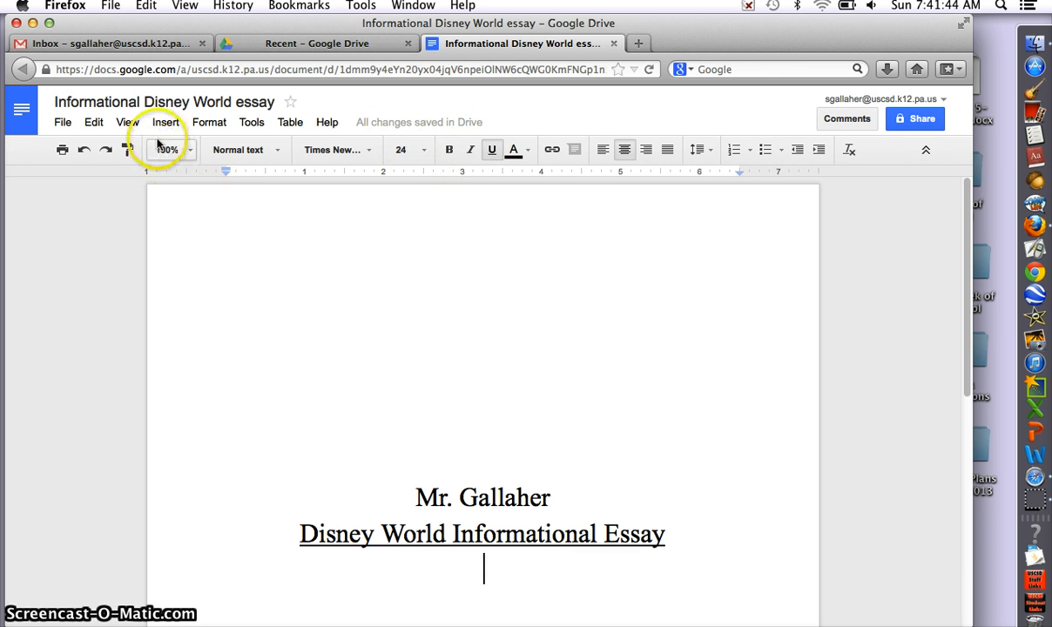
Step: Open a new Firefox window and enter 'disney world' in the address bar
left_click(111, 5)
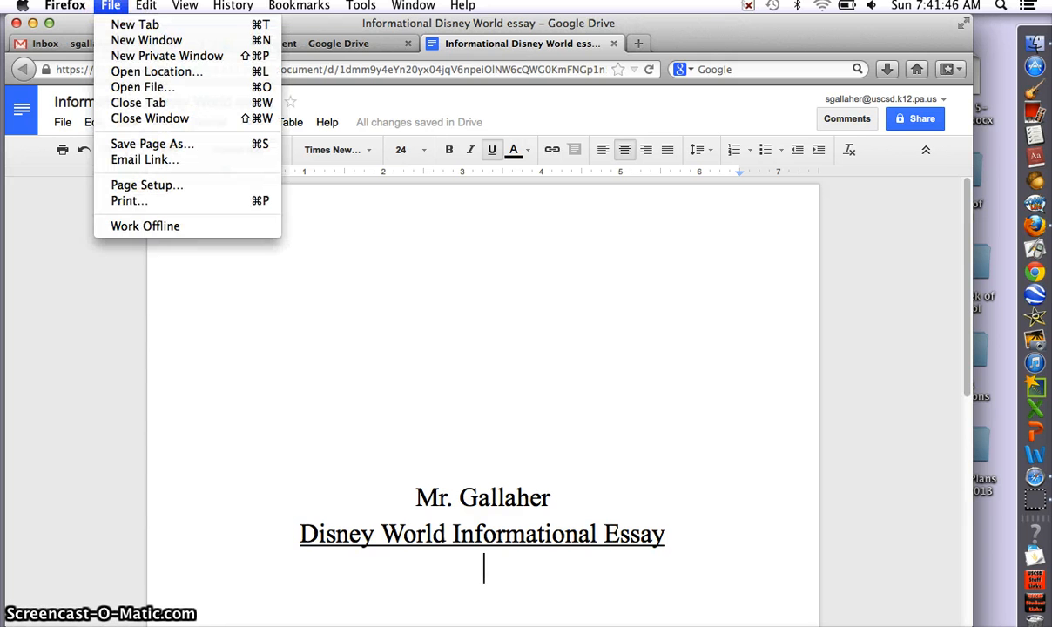
left_click(130, 41)
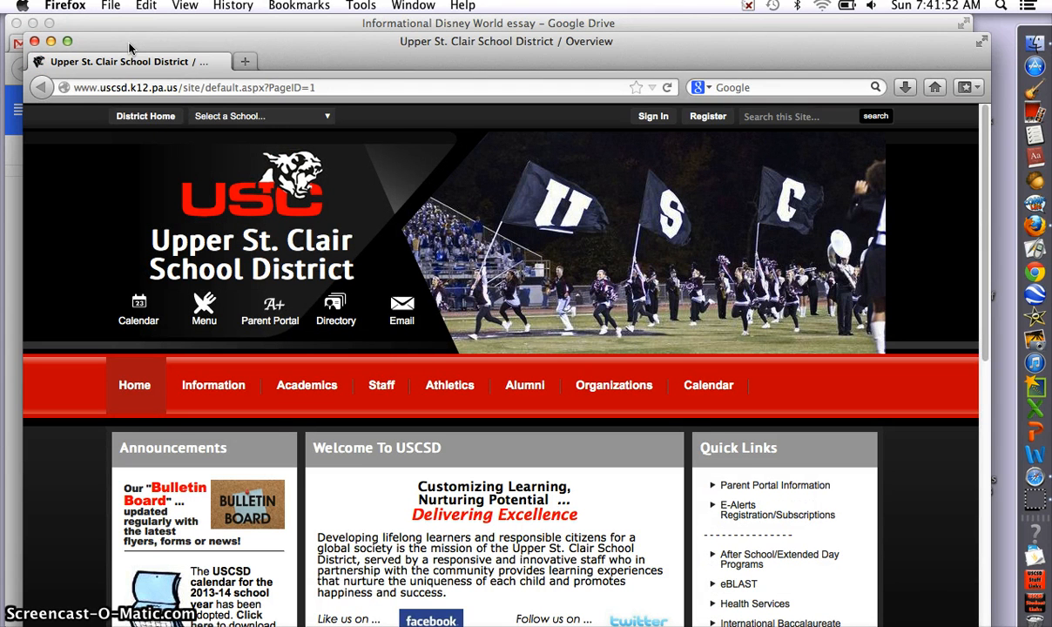
left_click(78, 88)
type("d")
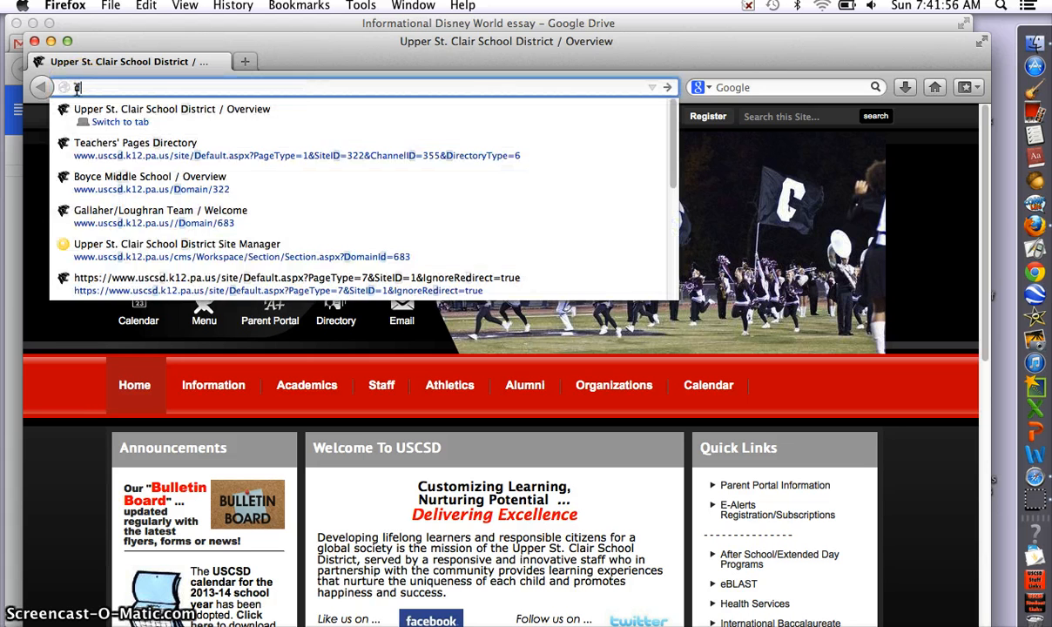
type("isney w")
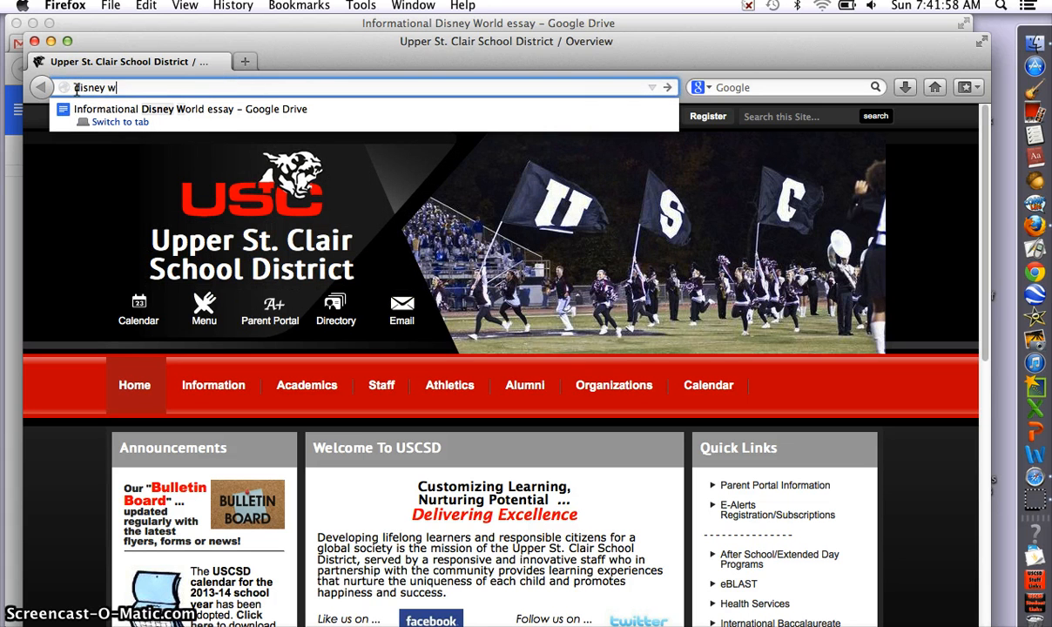
type("orld")
Step: Search Google Images for disney world and preview the blue-lit castle photo
key("Return")
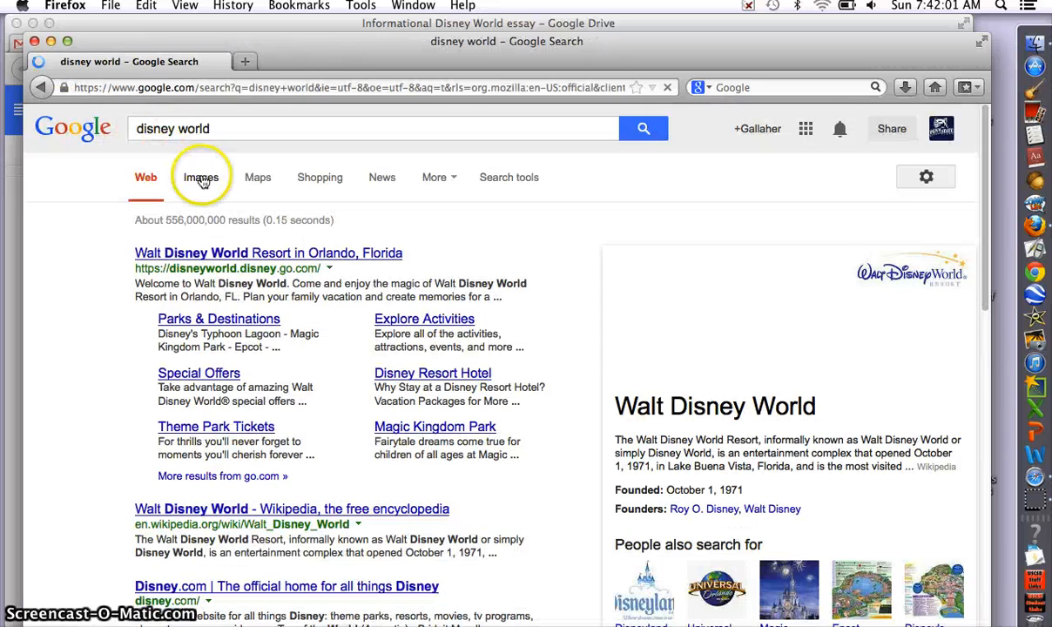
left_click(201, 178)
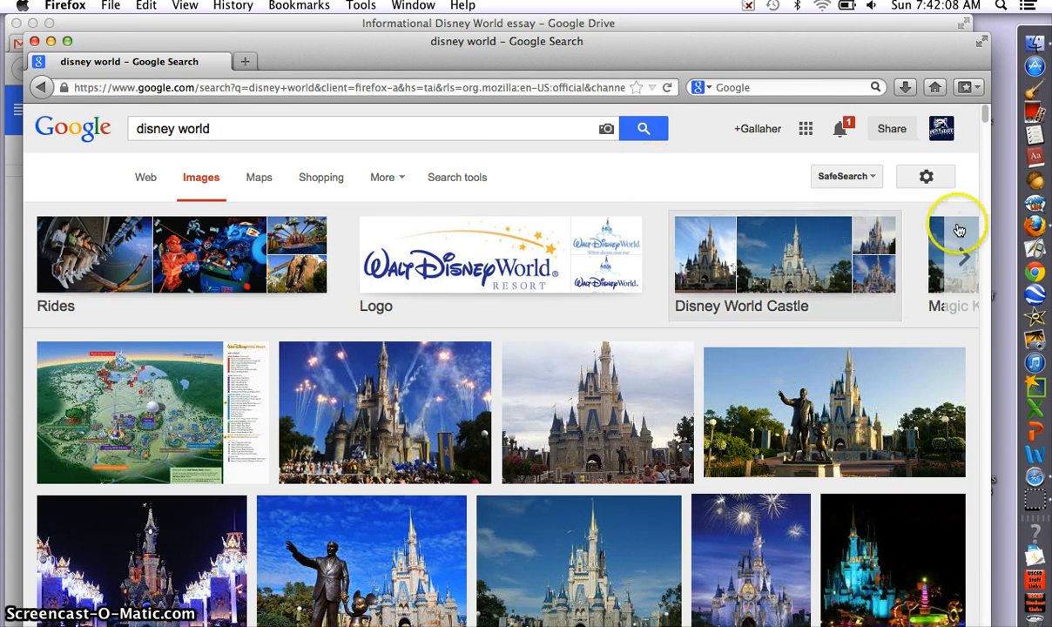
left_click_drag(991, 220, 1003, 219)
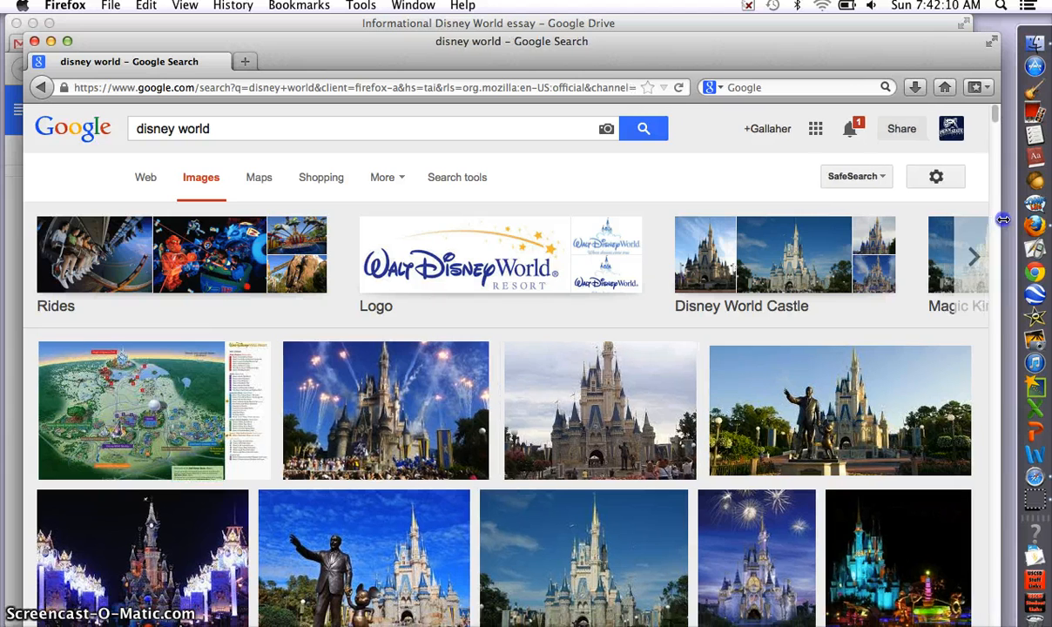
scroll(999, 119, "down", 5)
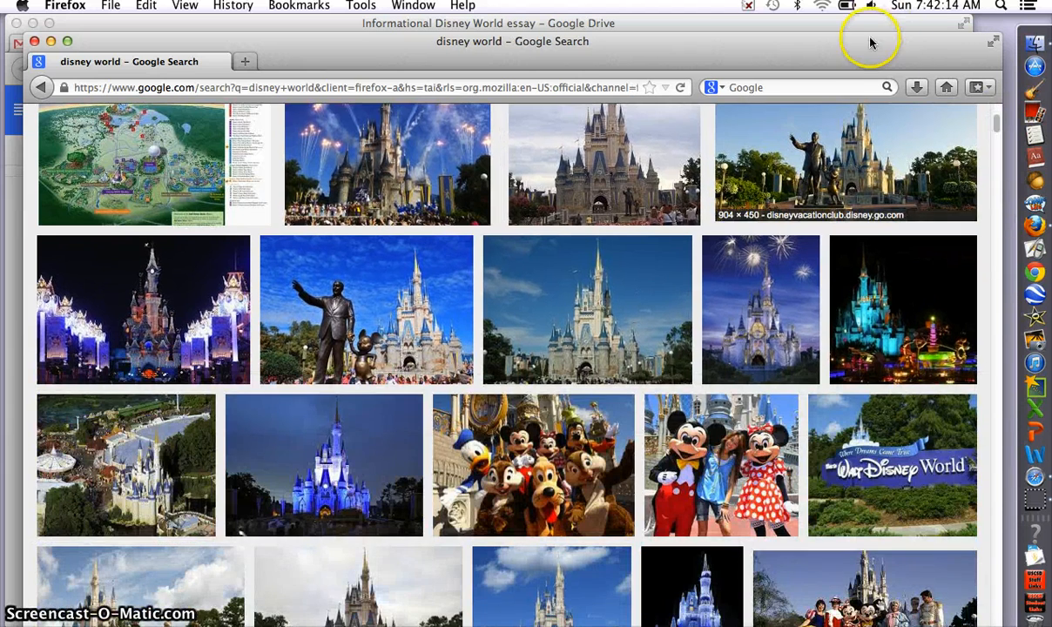
left_click_drag(869, 47, 638, 15)
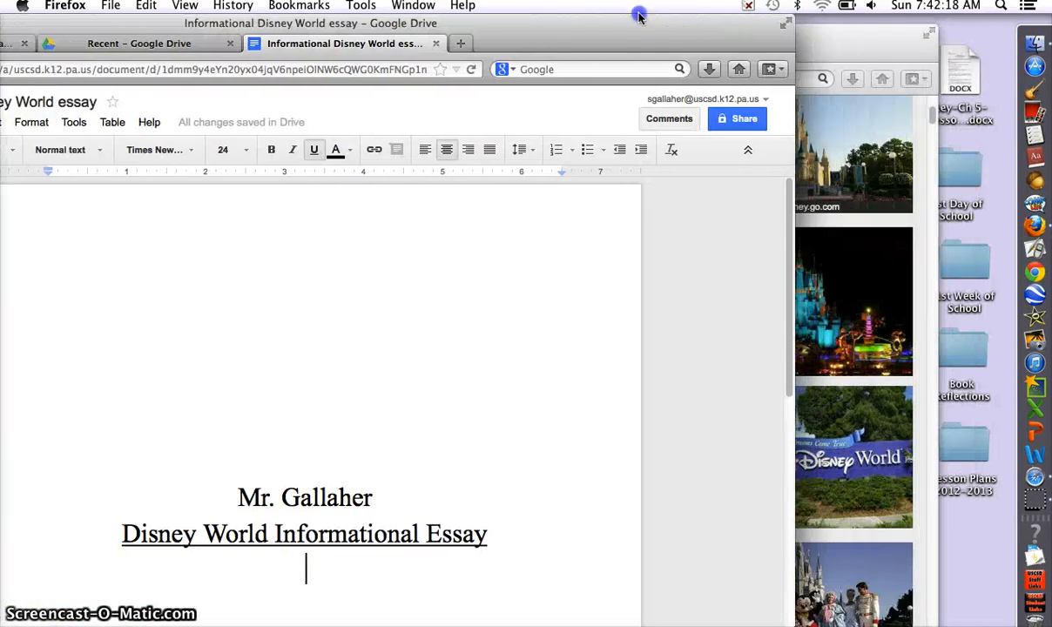
left_click_drag(868, 65, 784, 56)
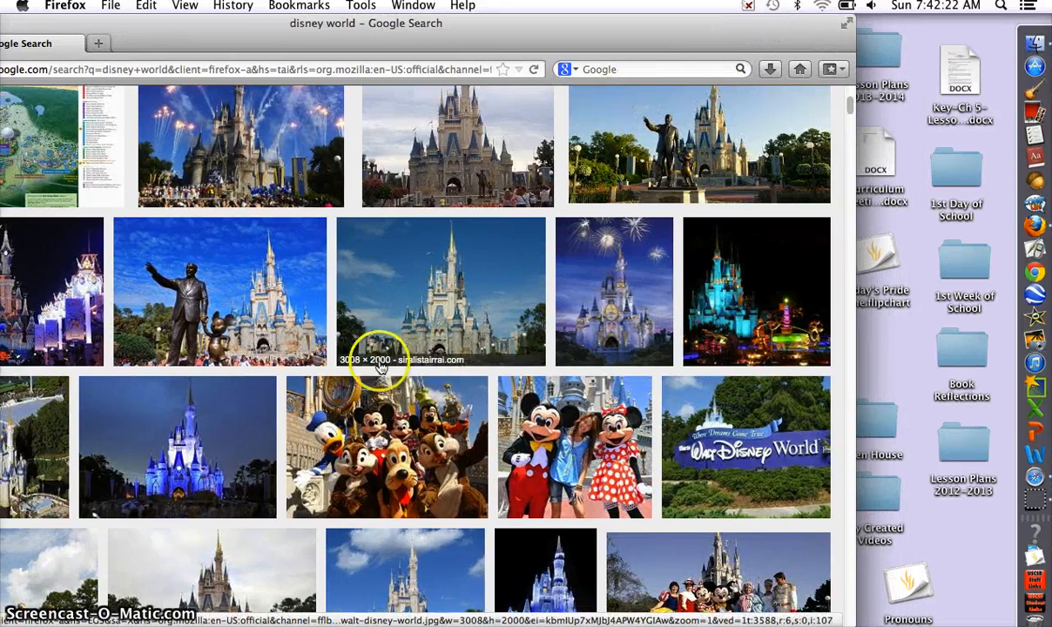
left_click(185, 420)
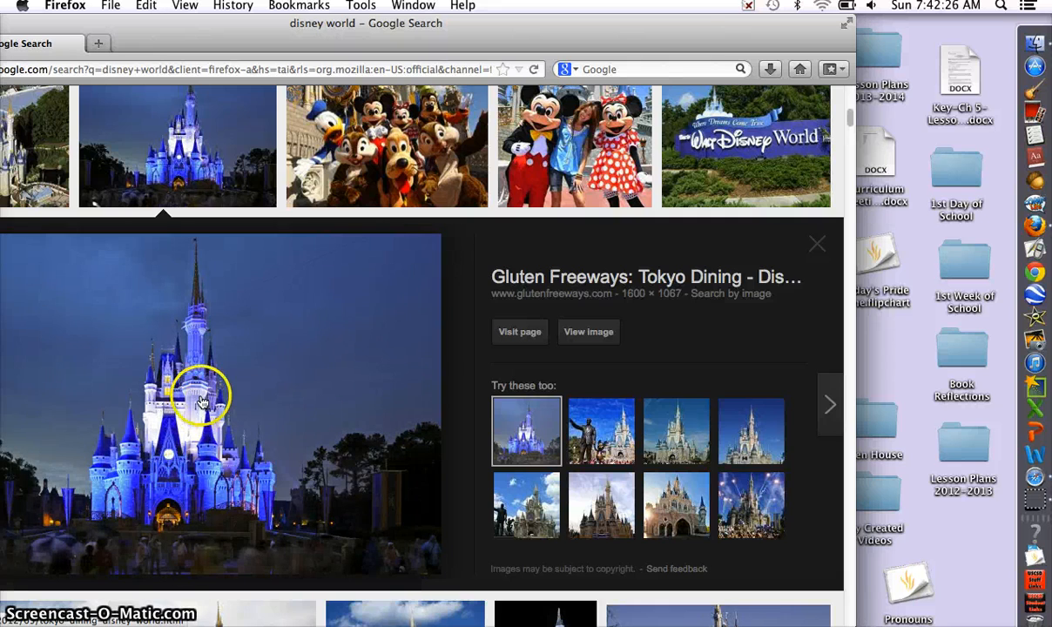
Step: Drag the castle photo onto the desktop as disneycastle.jpg, arranging windows beside the essay
left_click_drag(202, 402, 980, 555)
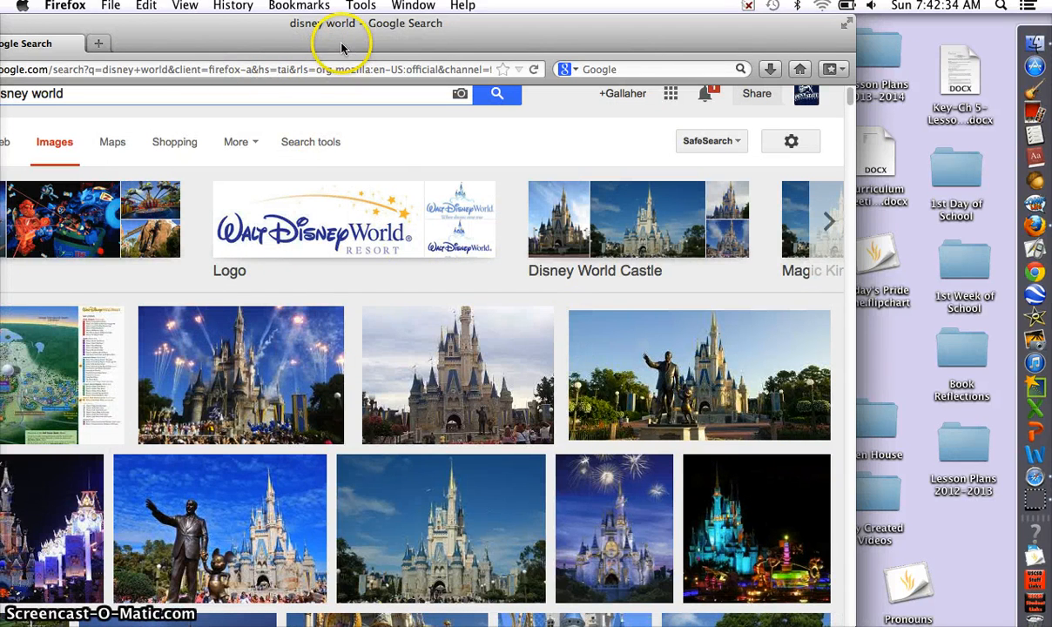
left_click_drag(291, 22, 163, 336)
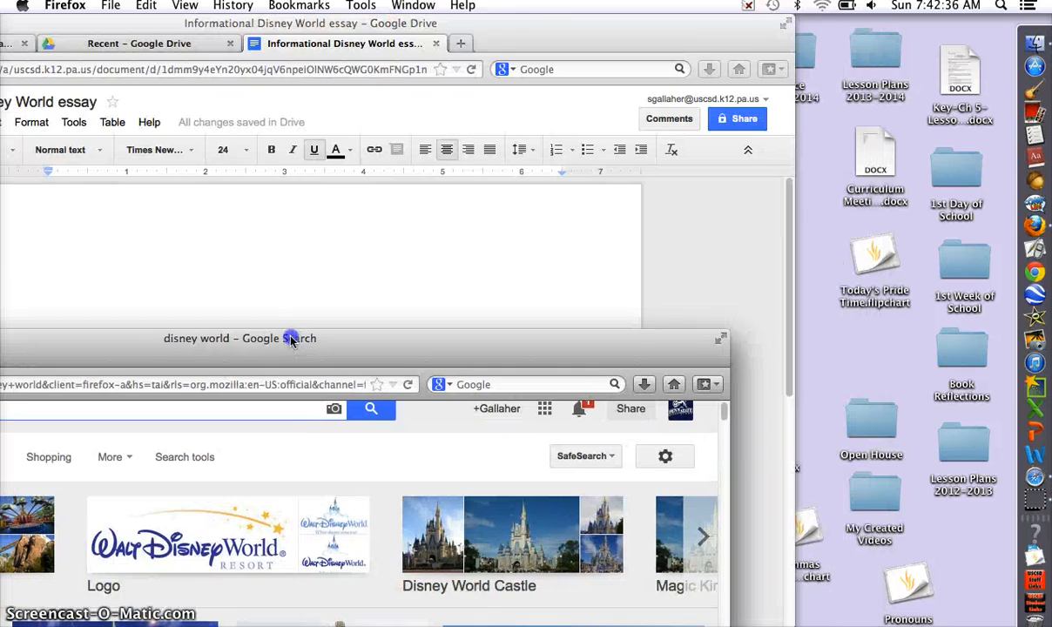
left_click(515, 41)
left_click_drag(515, 41, 365, 42)
left_click_drag(694, 320, 834, 30)
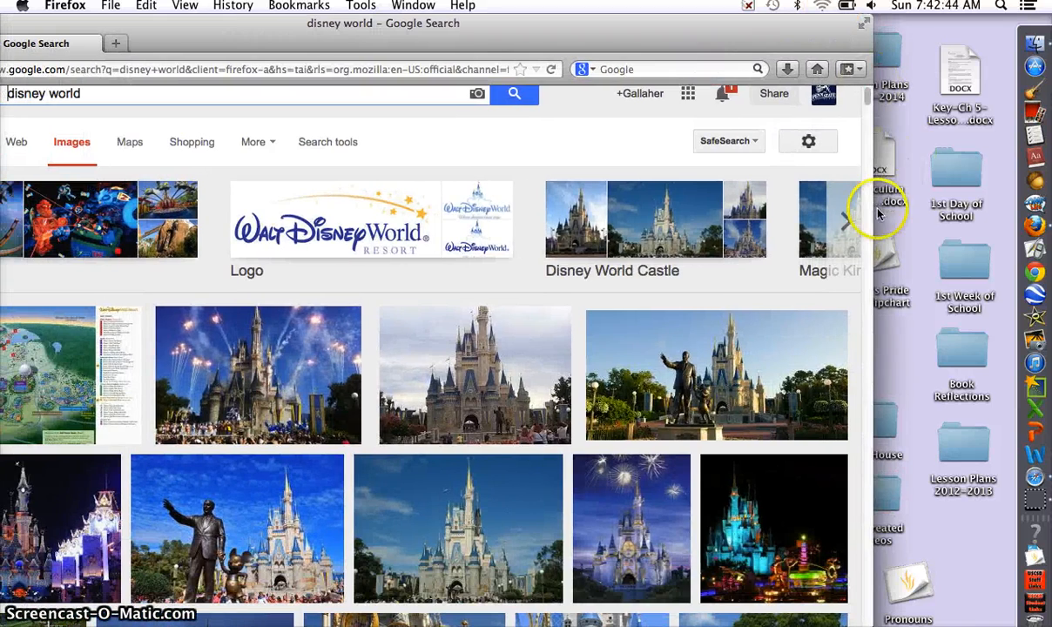
left_click_drag(890, 211, 920, 96)
scroll(918, 102, "down", 5)
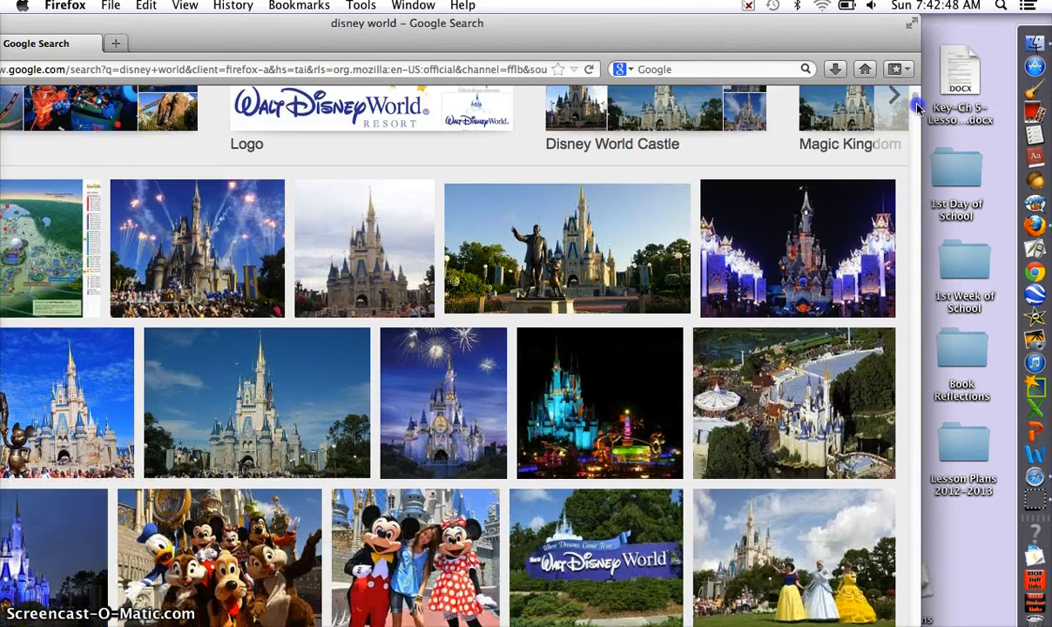
scroll(919, 109, "up", 2)
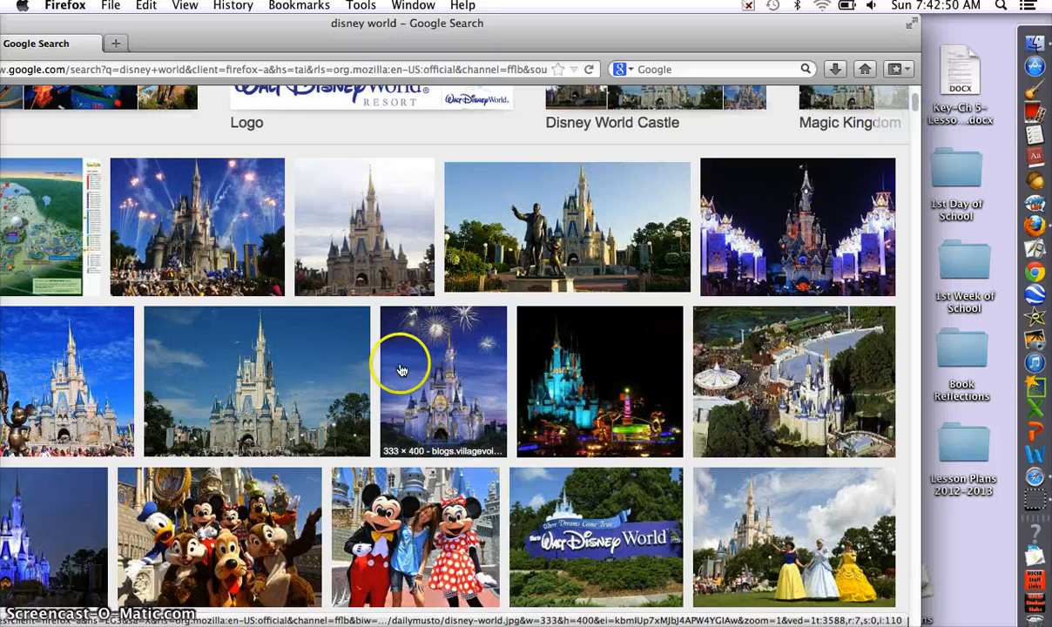
left_click_drag(273, 505, 1003, 587)
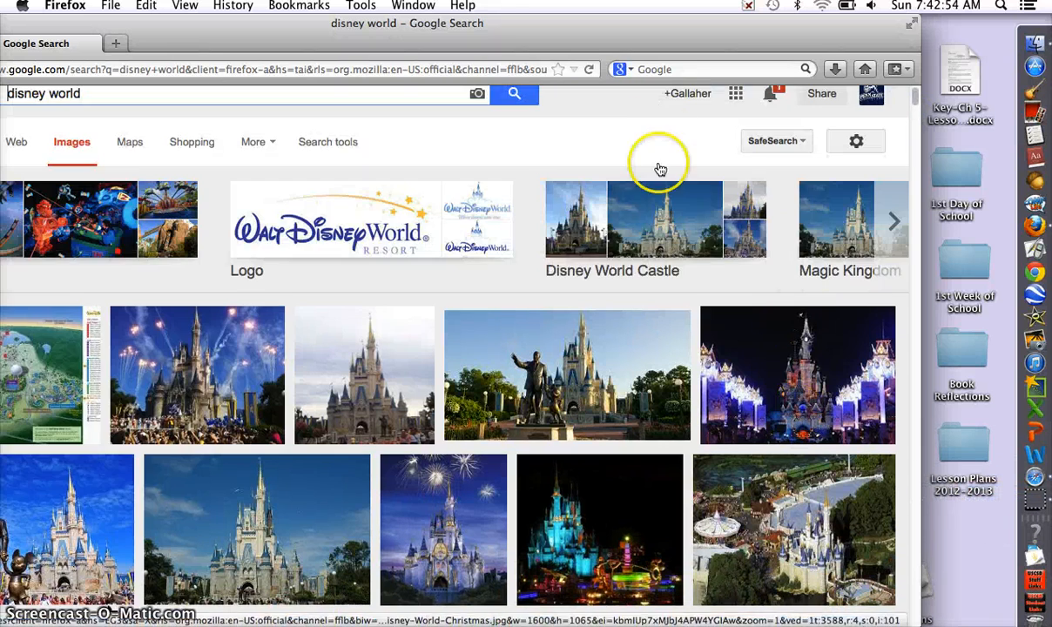
left_click_drag(426, 31, 721, 6)
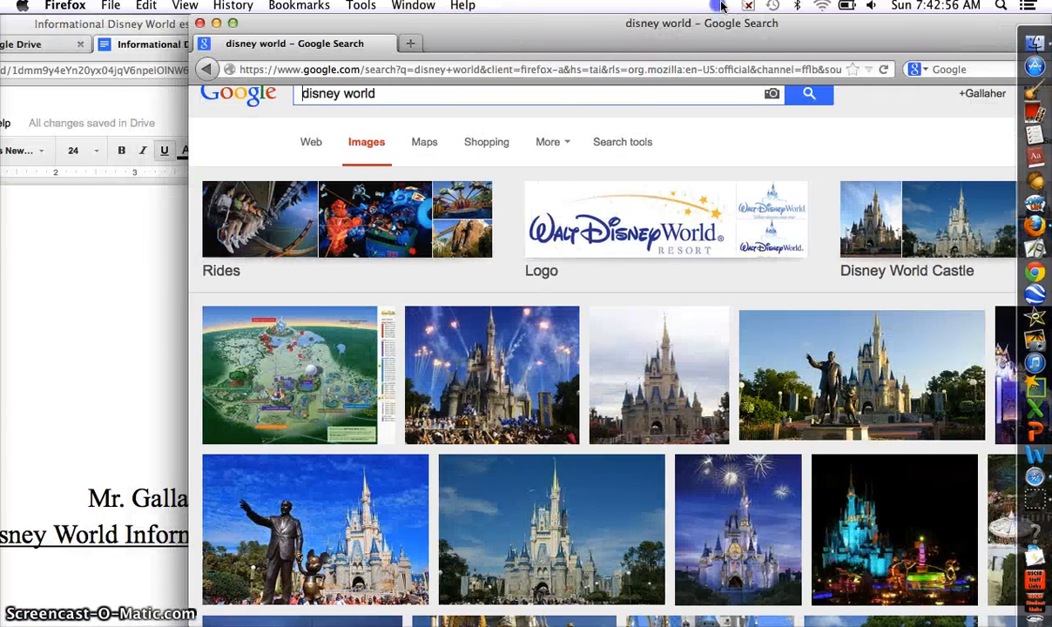
Step: Close the search window and drag disneycastle.jpg from the desktop below the essay title
left_click(200, 23)
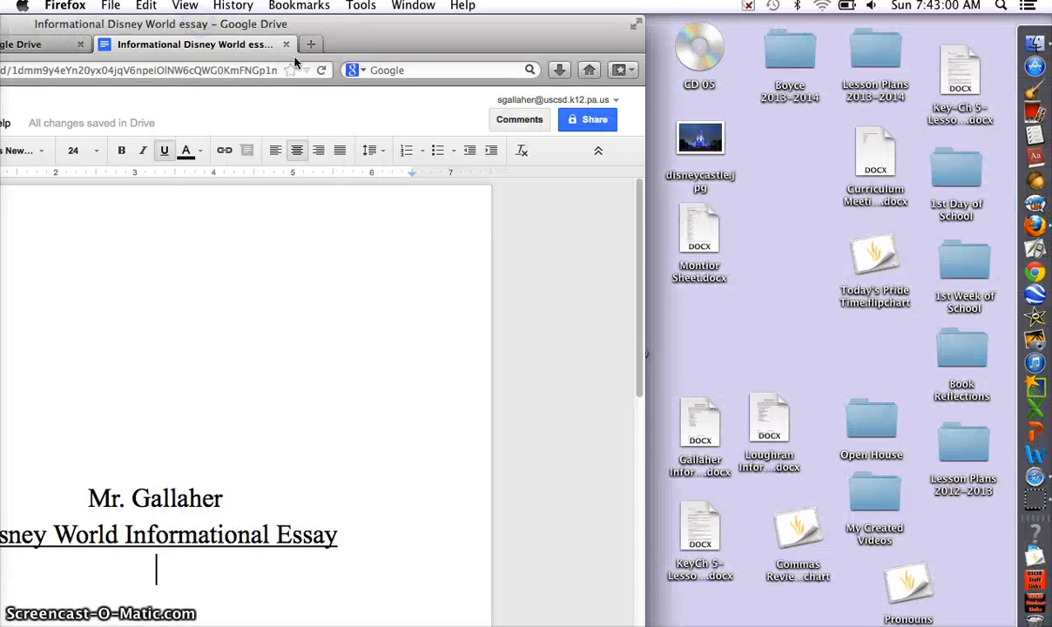
left_click_drag(399, 33, 286, 37)
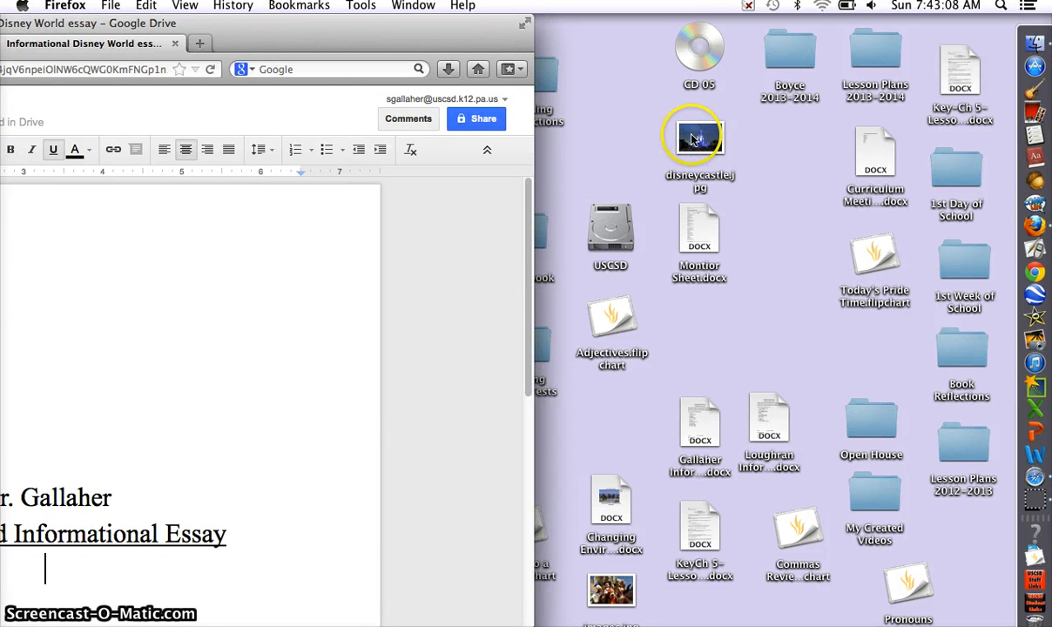
left_click_drag(695, 139, 30, 562)
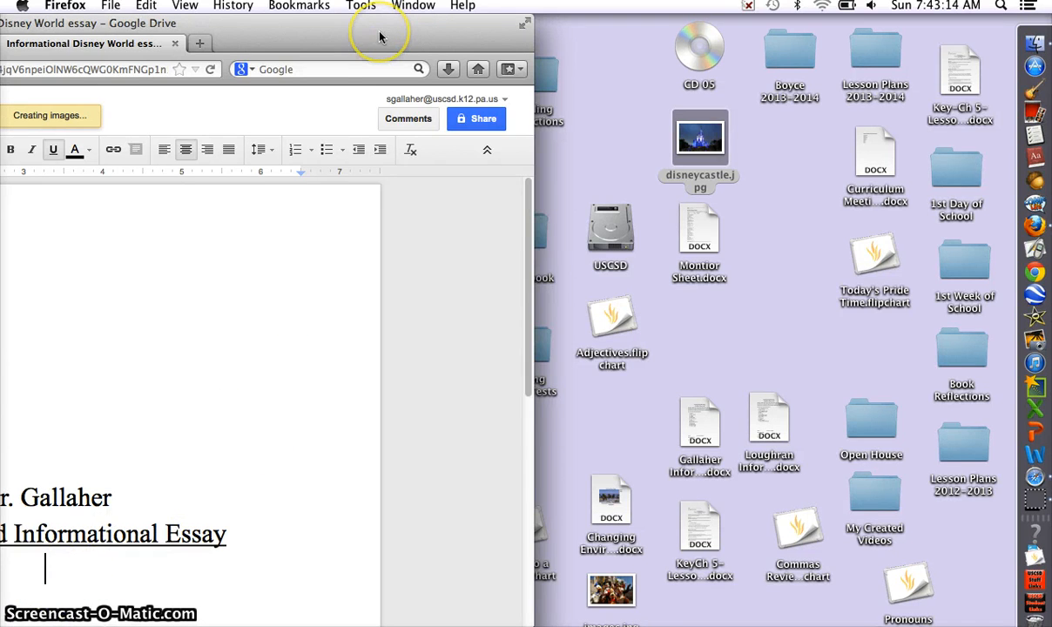
left_click_drag(379, 36, 649, 12)
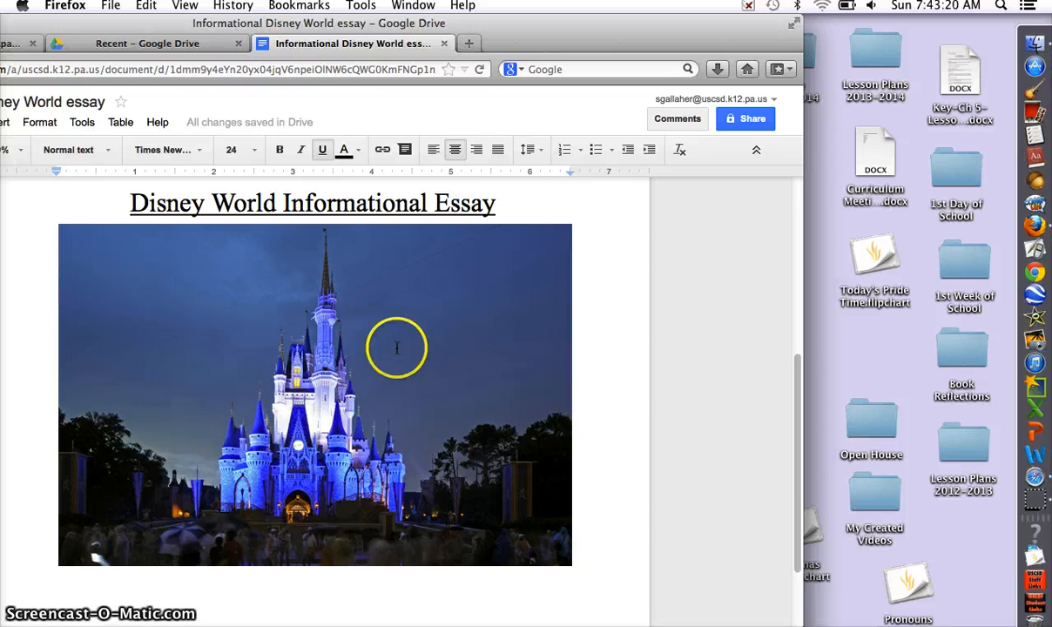
Step: Set the castle photo to Wrap text and drag it to the left margin below the essay title
left_click(354, 365)
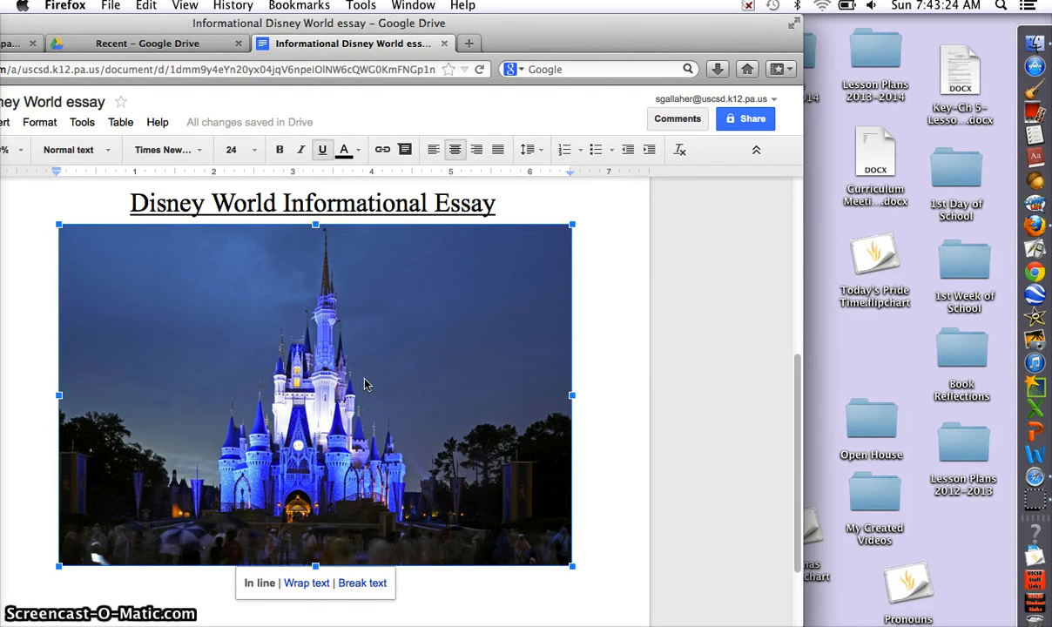
left_click(366, 383)
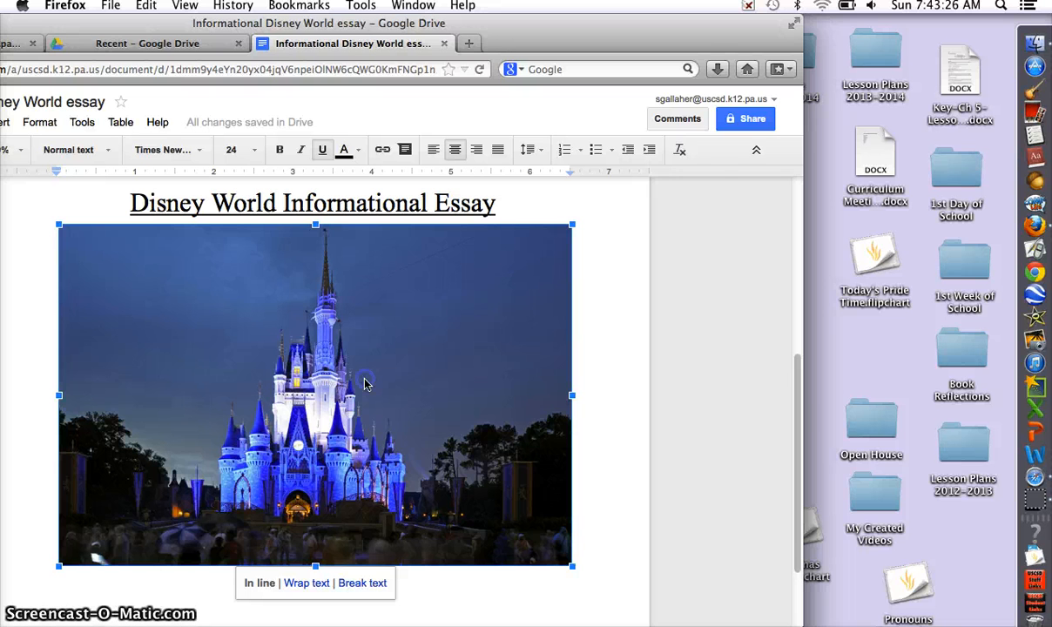
left_click(306, 584)
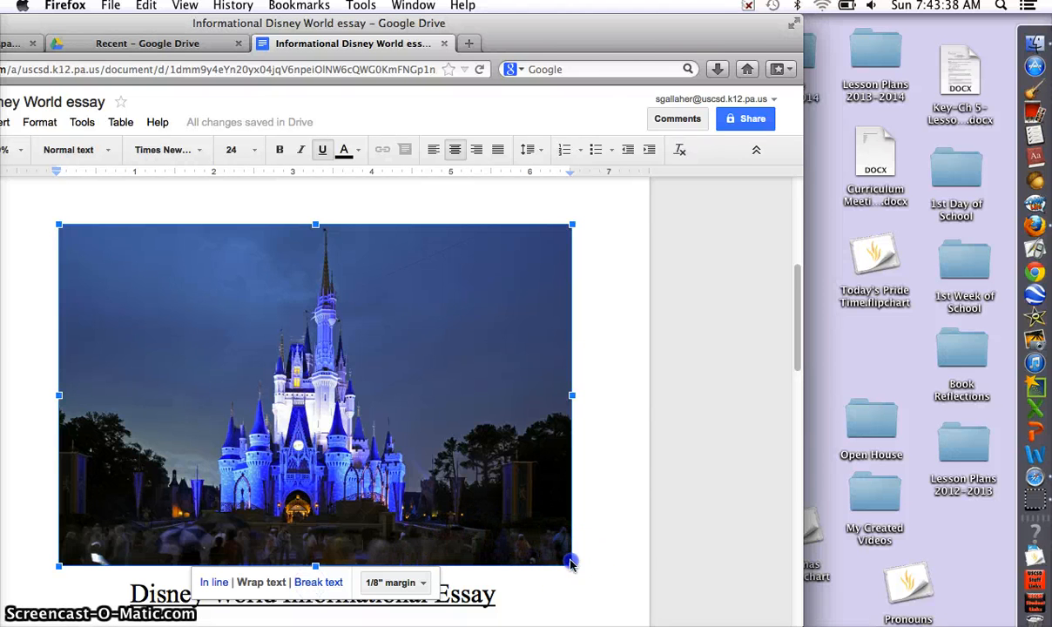
left_click_drag(563, 565, 282, 426)
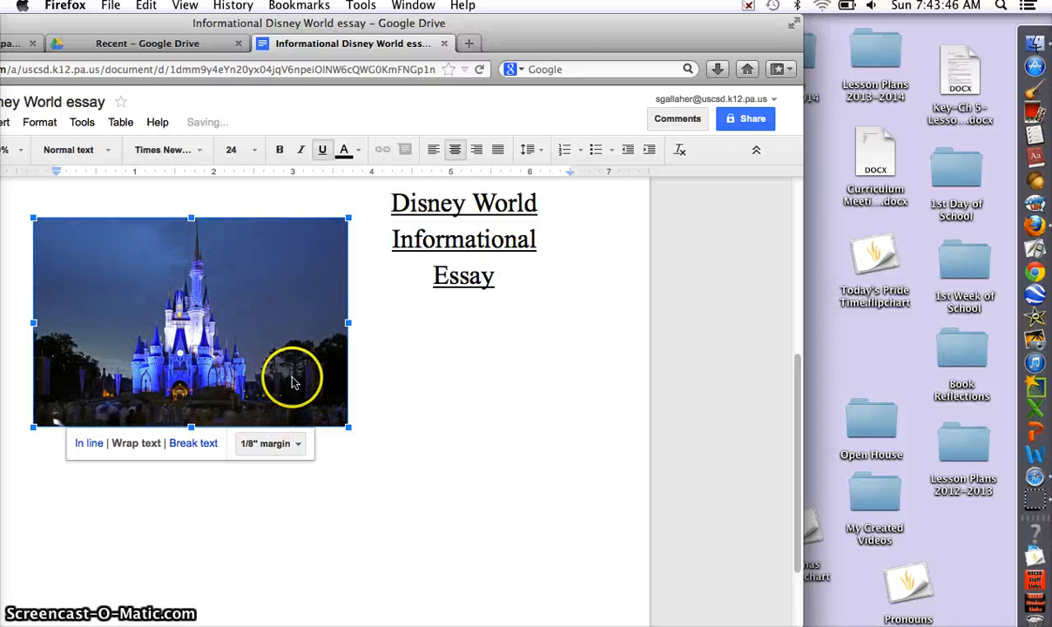
left_click_drag(305, 363, 269, 464)
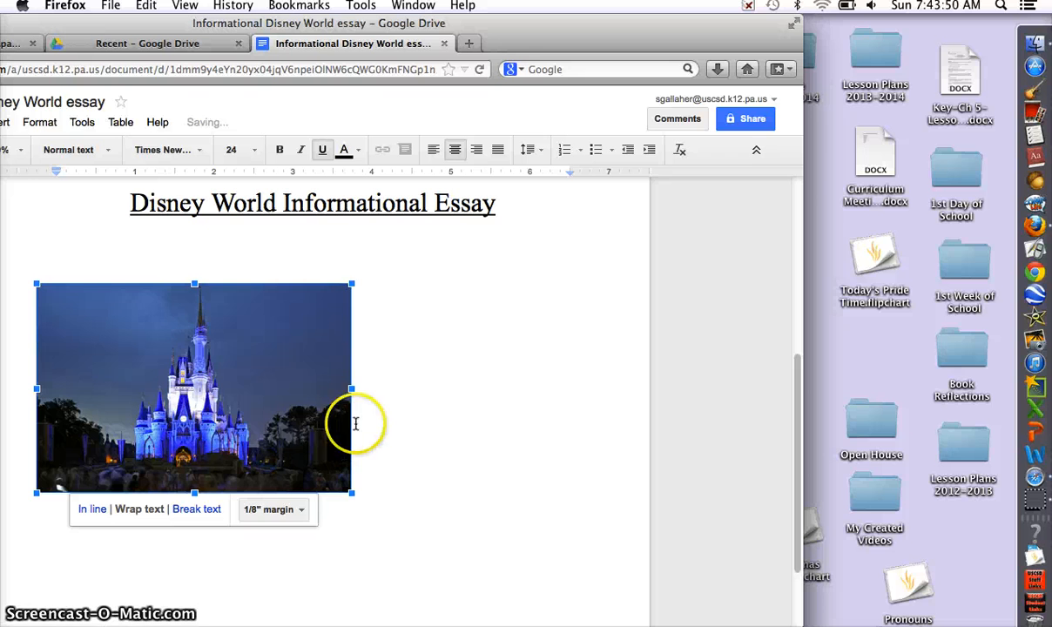
left_click_drag(292, 401, 305, 366)
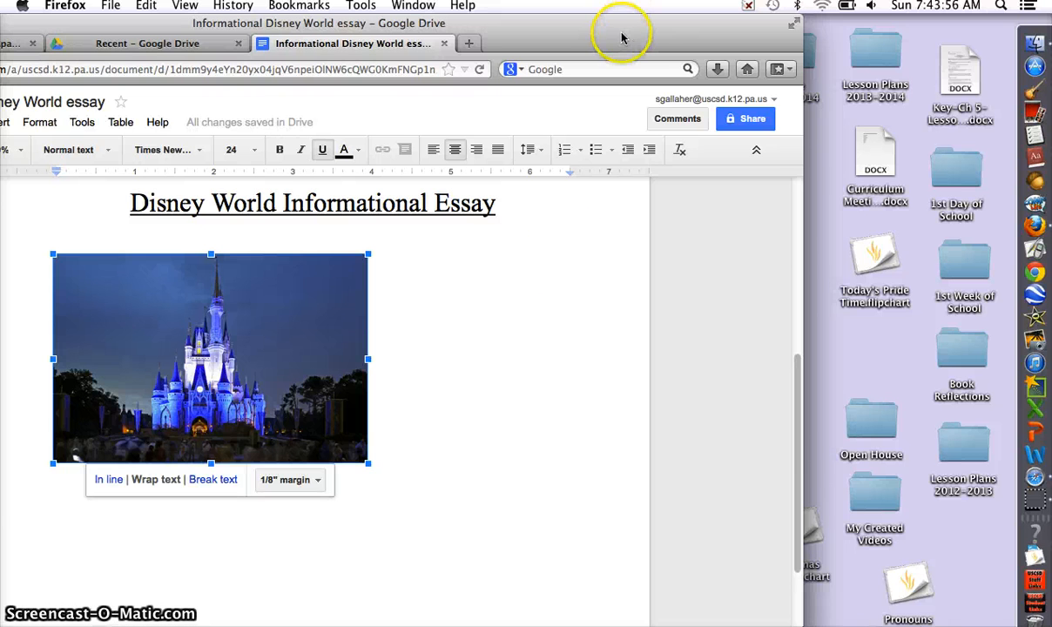
left_click_drag(622, 35, 339, 54)
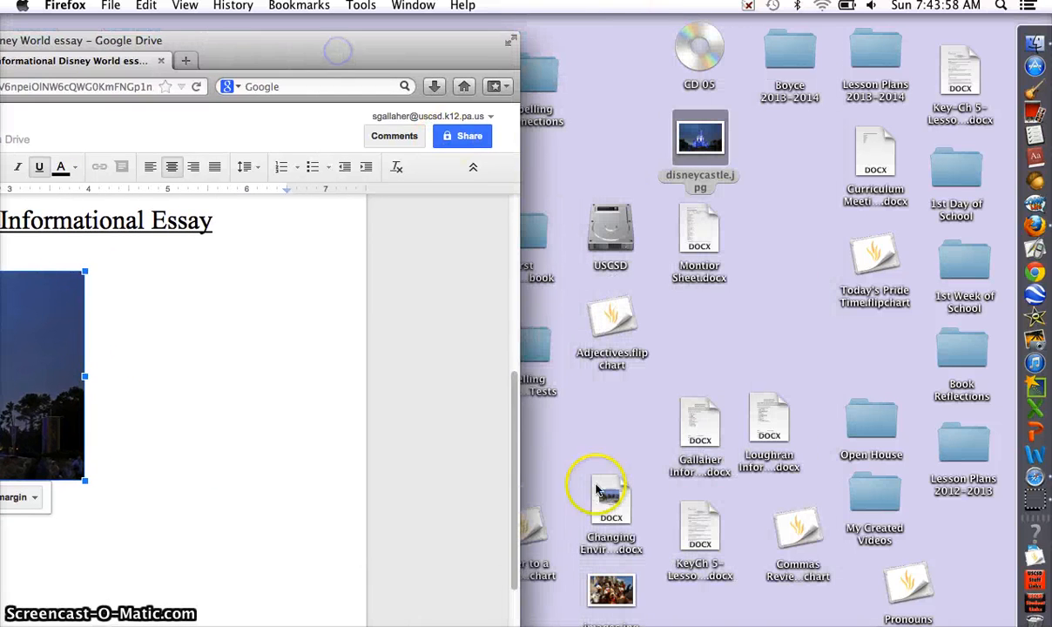
Step: Drop images.jpg from the desktop into the doc, set it to Wrap text, and place it beside the castle photo
left_click_drag(629, 595, 289, 463)
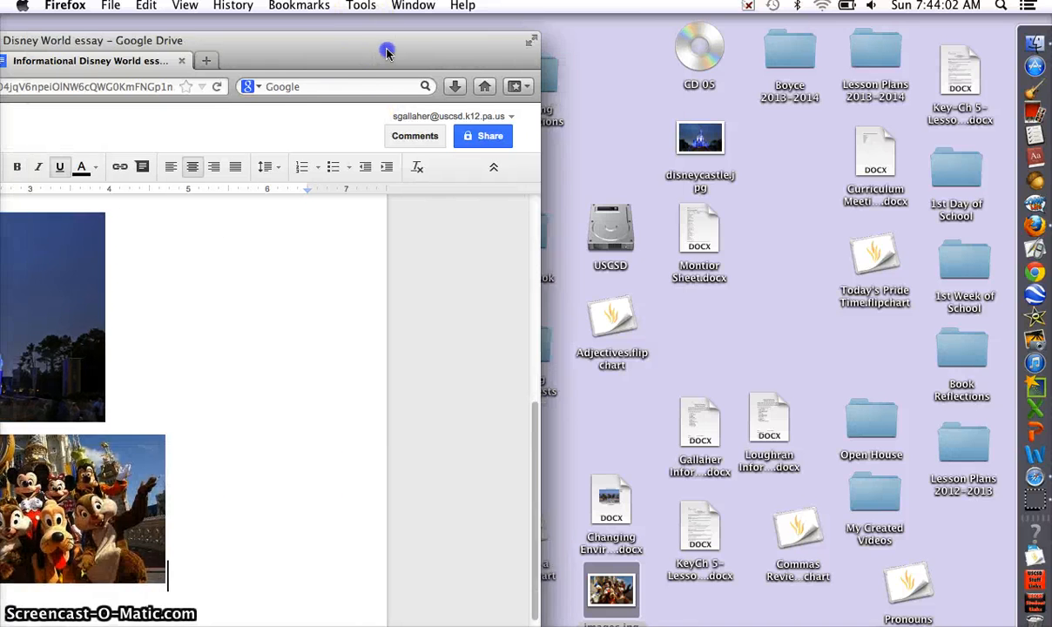
left_click_drag(365, 45, 603, 31)
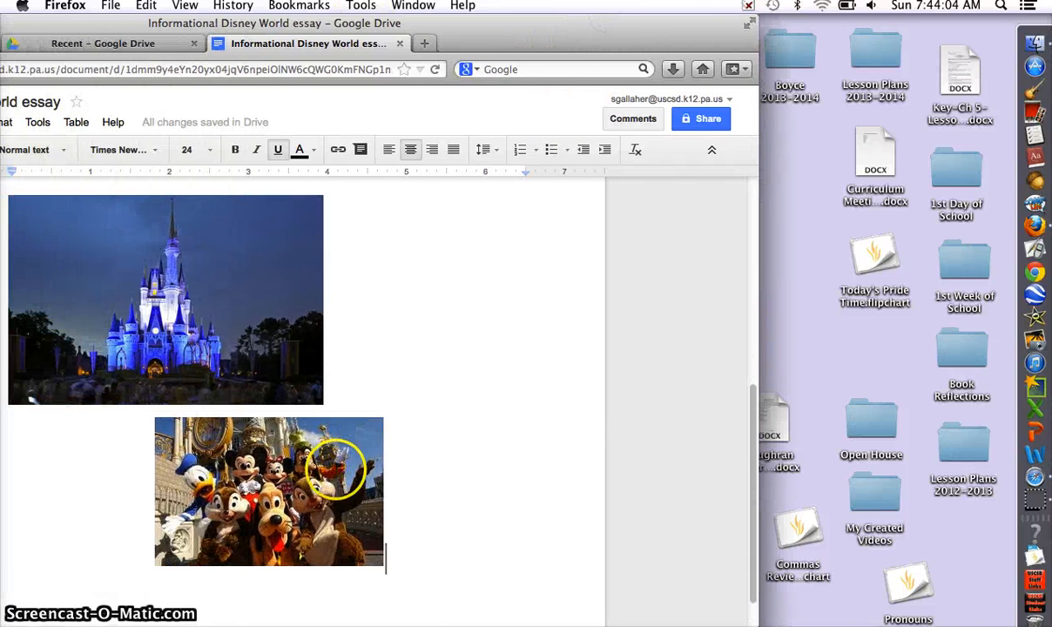
left_click(331, 473)
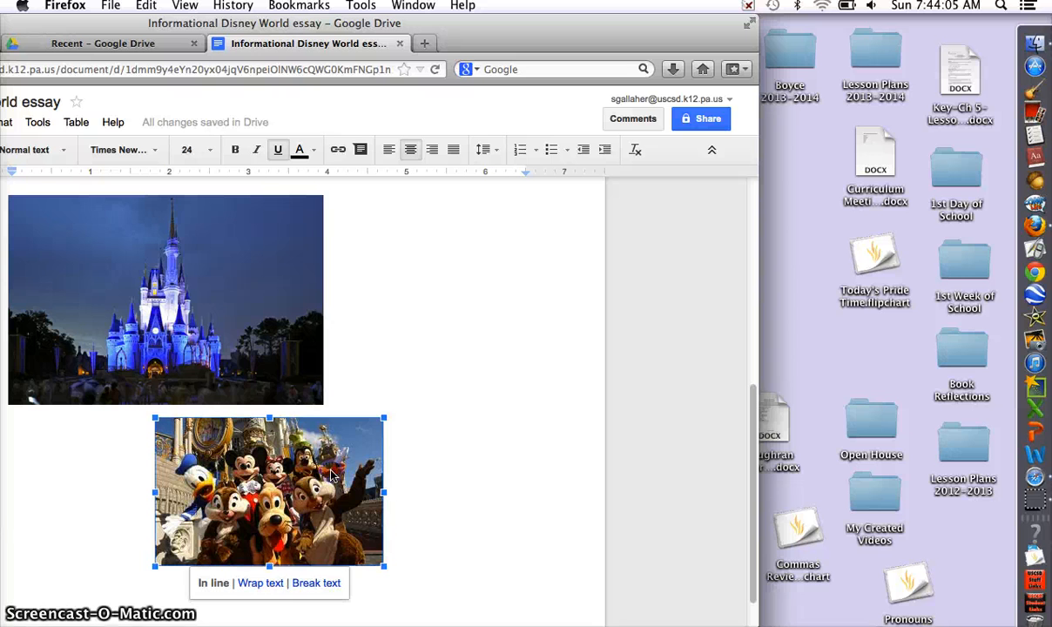
left_click(261, 583)
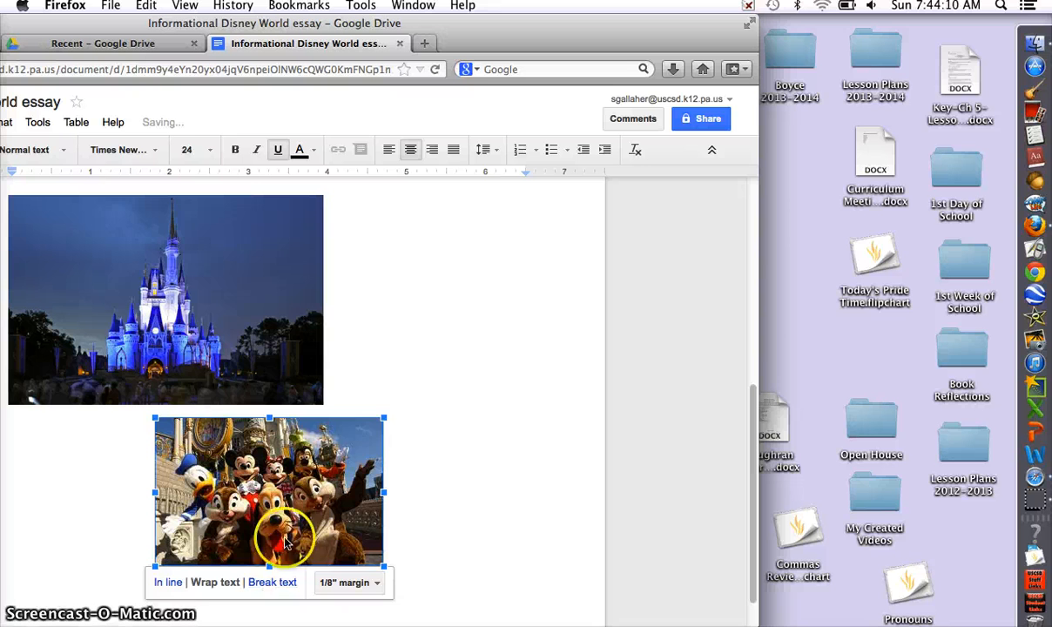
left_click_drag(288, 492, 501, 318)
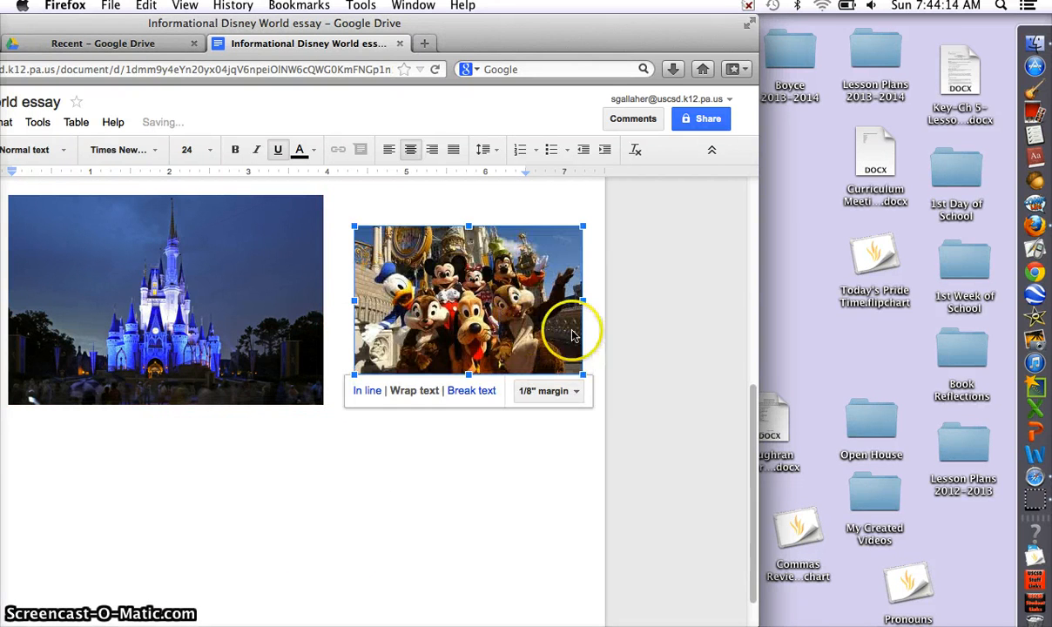
Step: Enlarge the characters photo to match the castle photo's height, then deselect it below the photos
left_click_drag(582, 226, 614, 206)
left_click_drag(545, 252, 544, 253)
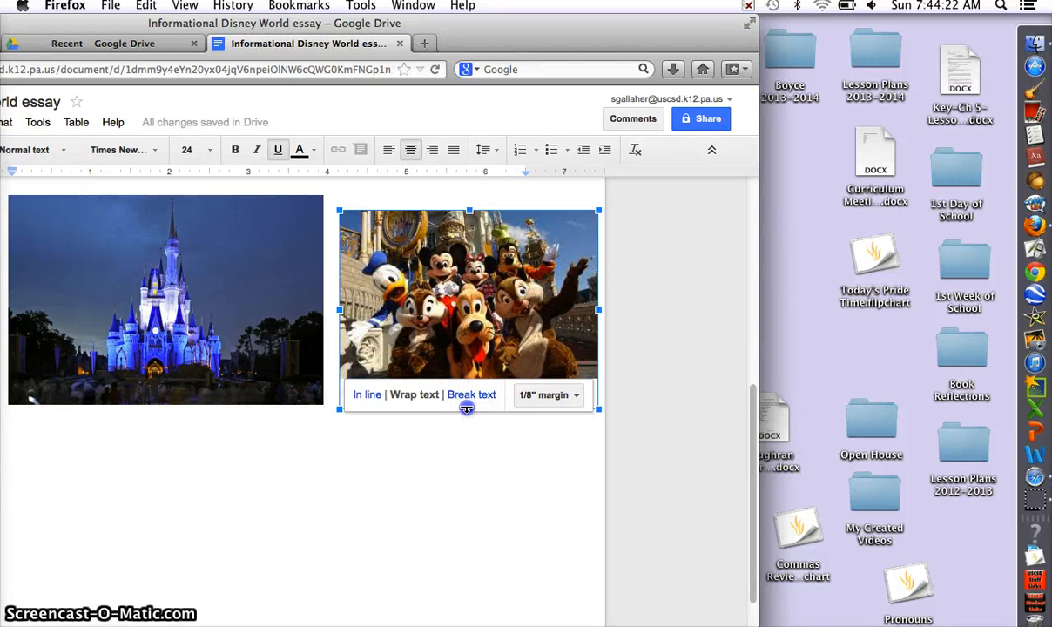
left_click_drag(467, 408, 466, 408)
left_click_drag(467, 210, 468, 196)
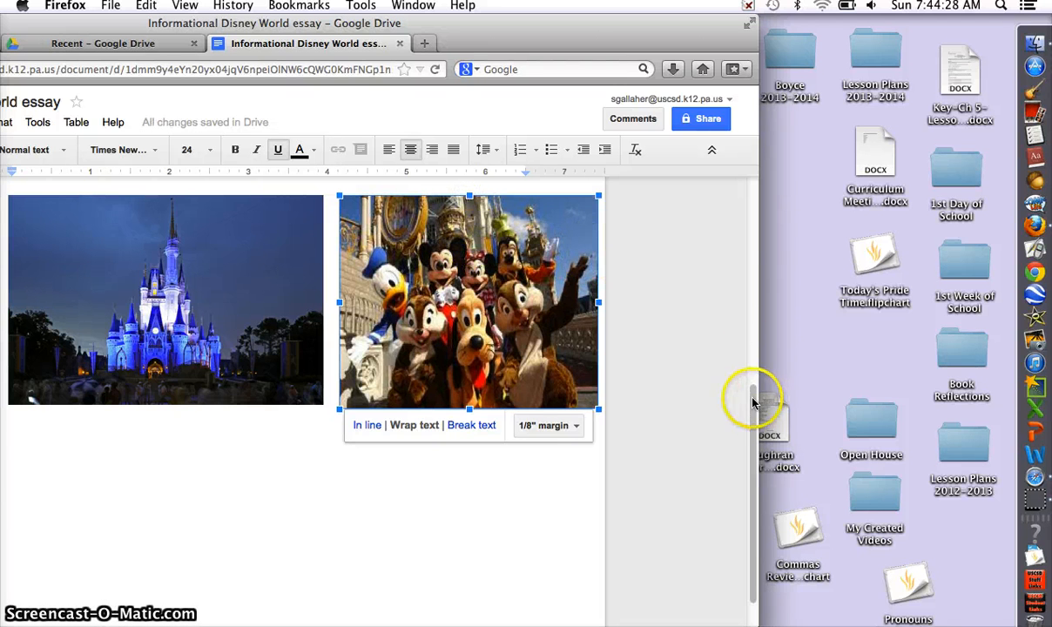
left_click_drag(753, 397, 819, 329)
left_click_drag(647, 35, 765, 19)
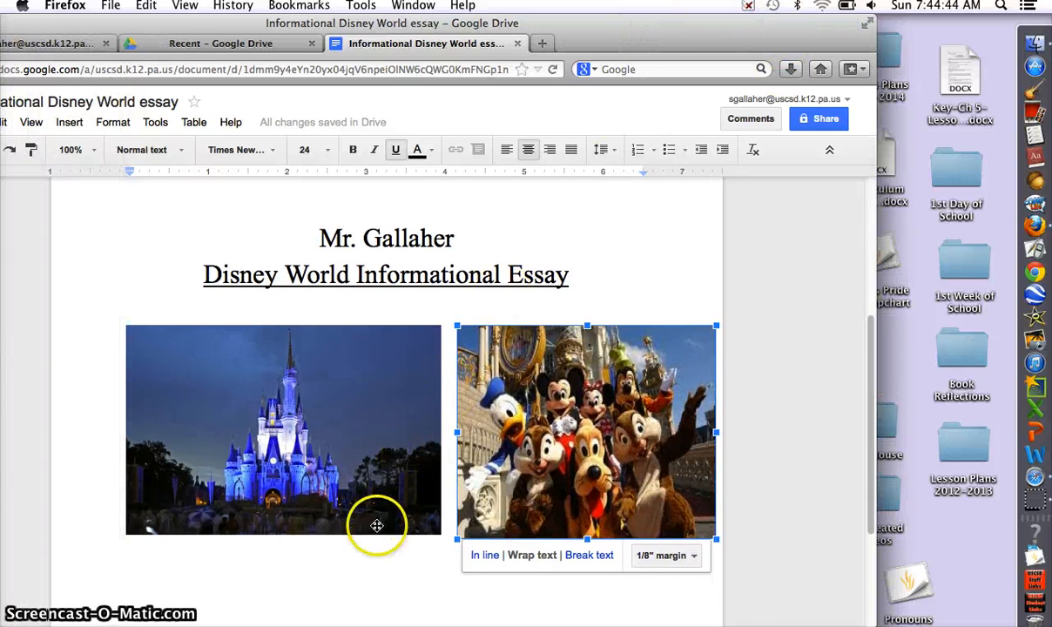
left_click(373, 565)
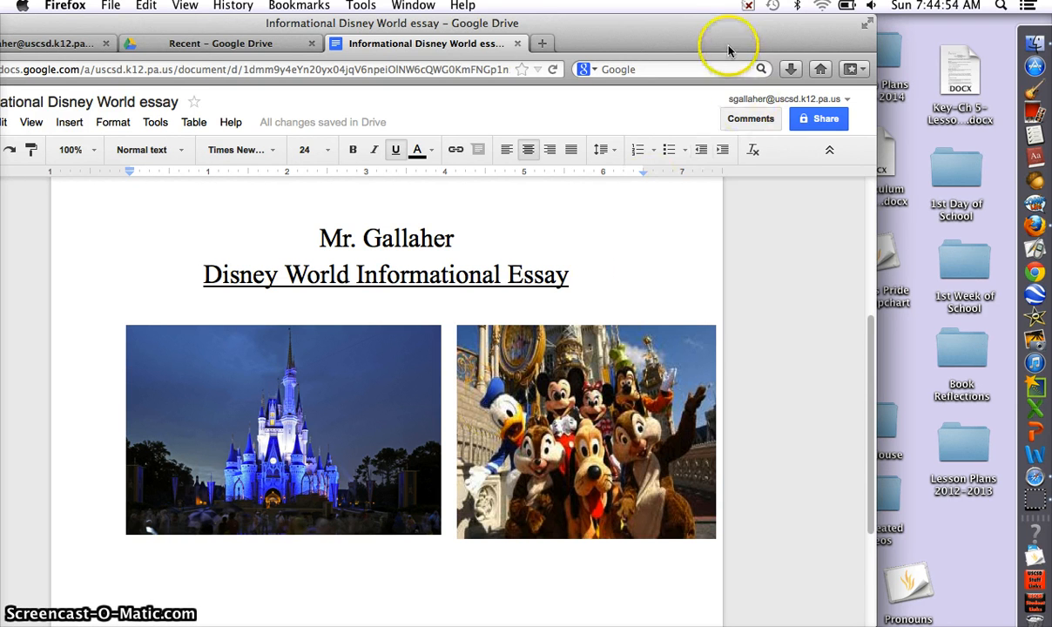
left_click_drag(726, 23, 848, 9)
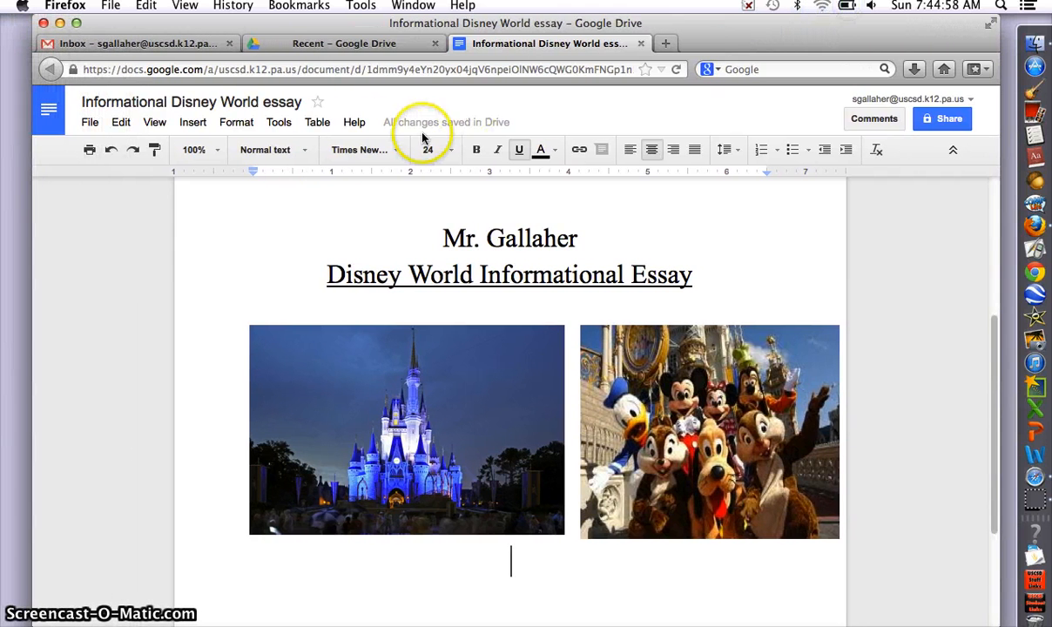
Step: Insert a page break from the Insert menu to begin page two
left_click(195, 124)
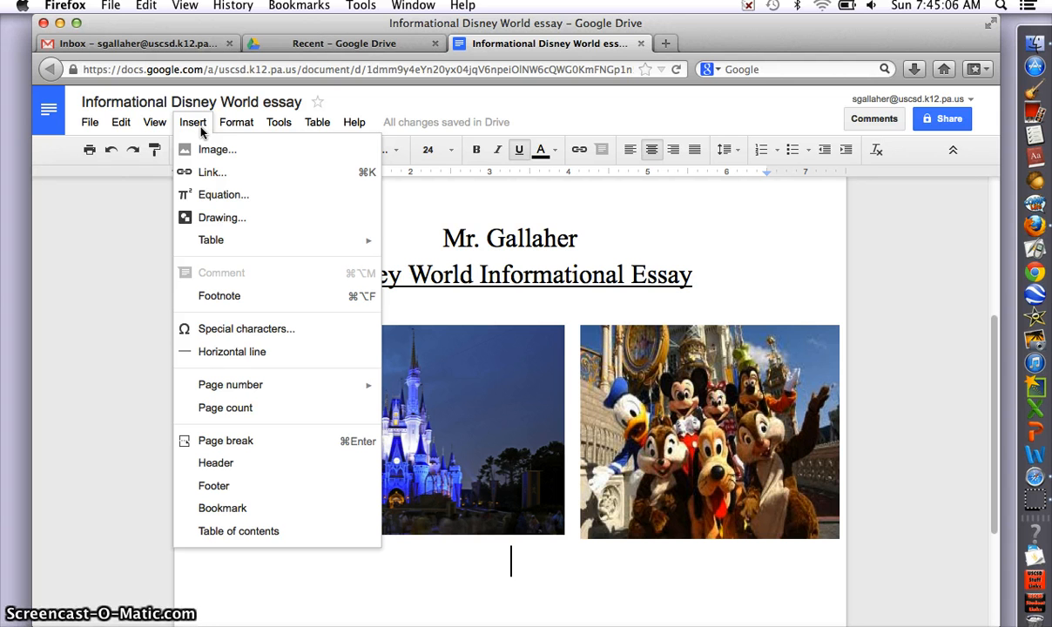
left_click(202, 136)
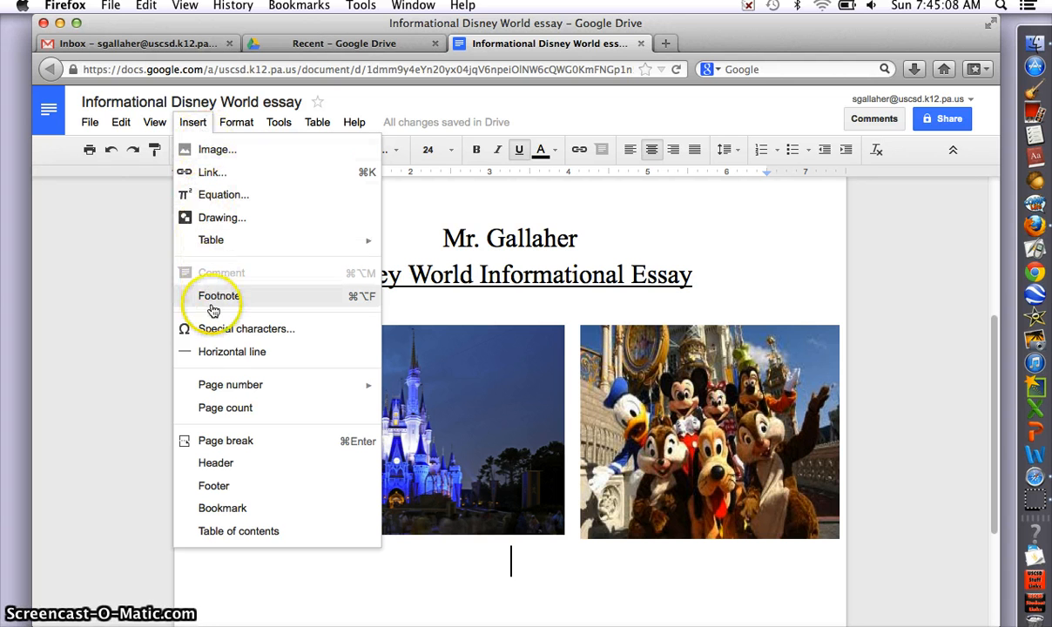
left_click(216, 445)
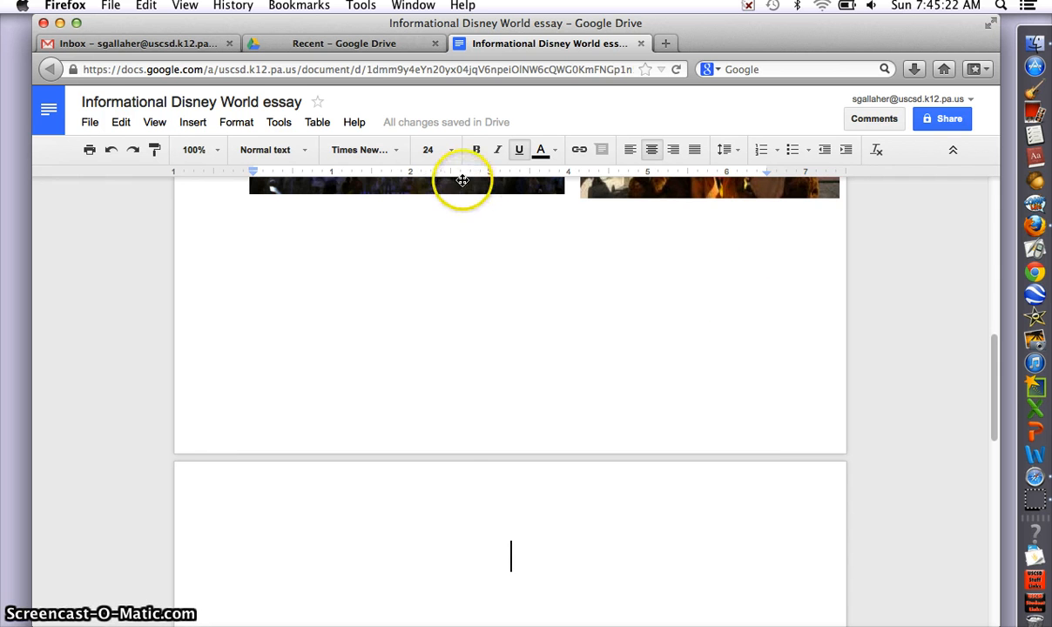
Step: Set 14-point, left-aligned text on page two with a Tab-indented first line
left_click(451, 152)
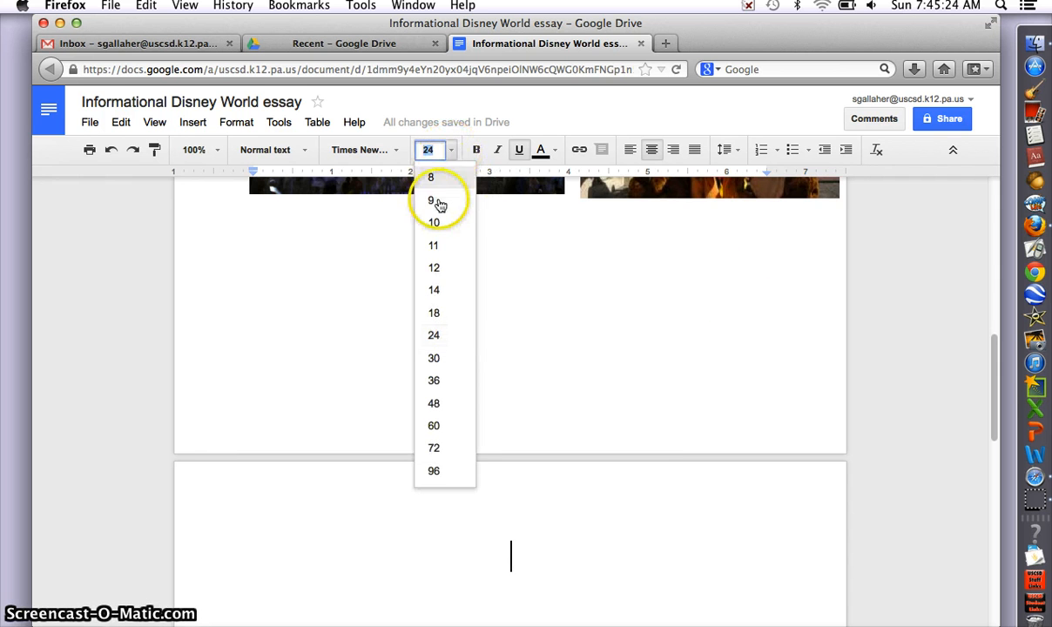
left_click(431, 290)
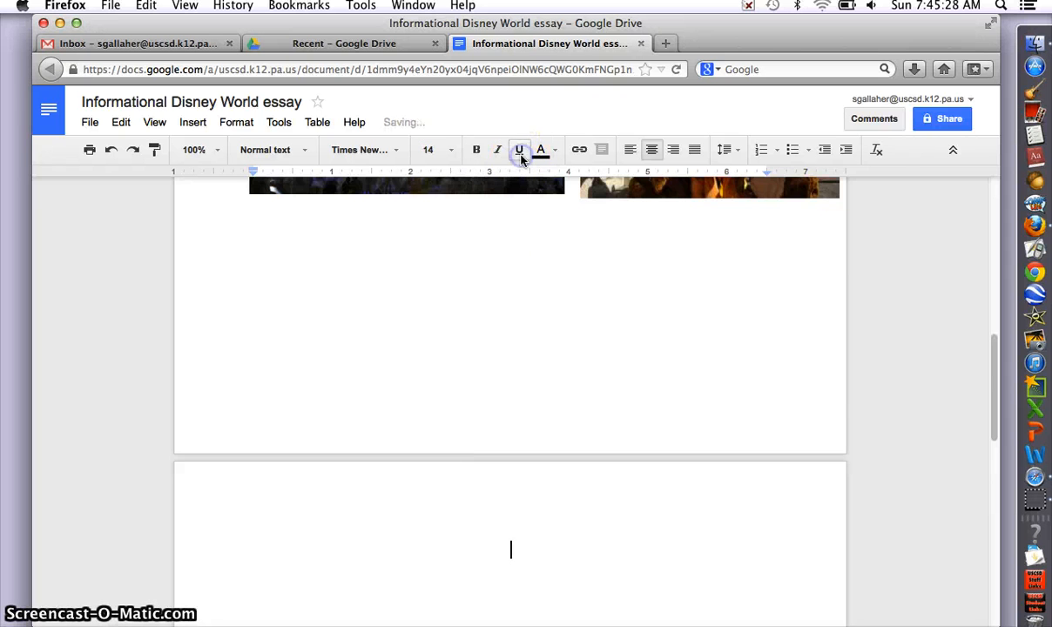
left_click(635, 155)
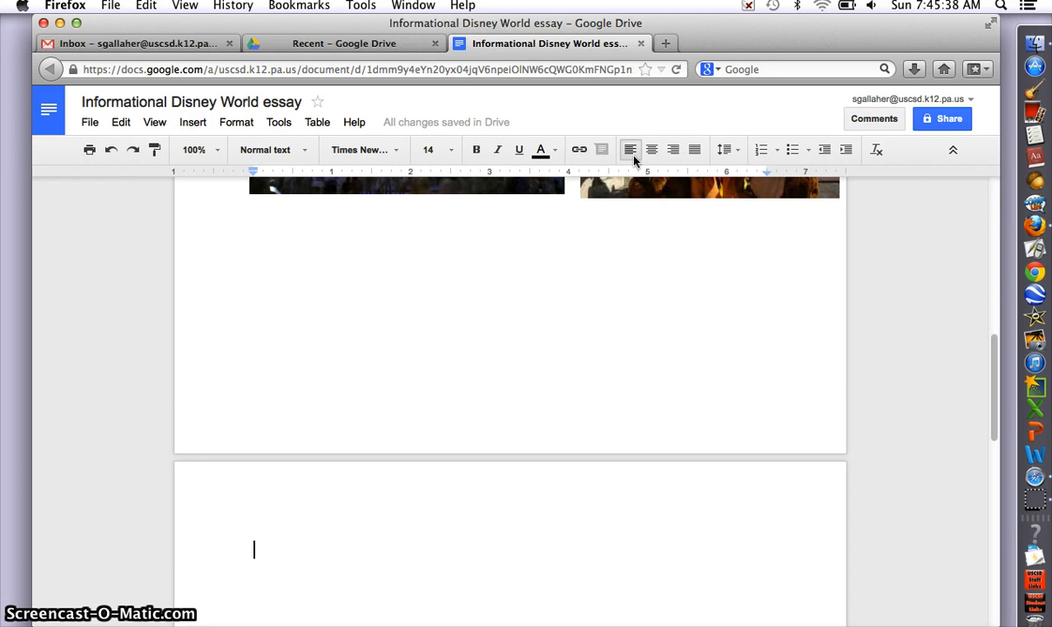
key("Tab")
Step: Type 'A favorite place of mine that I really enjoy is Walt Disney World.', correcting typos along the way
type("A")
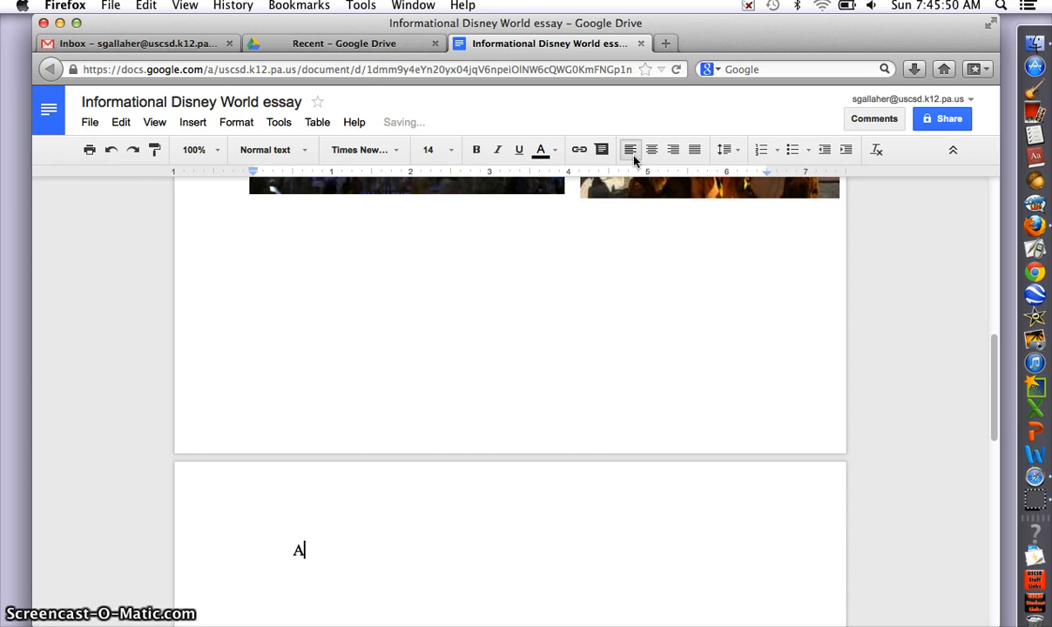
type(" favior")
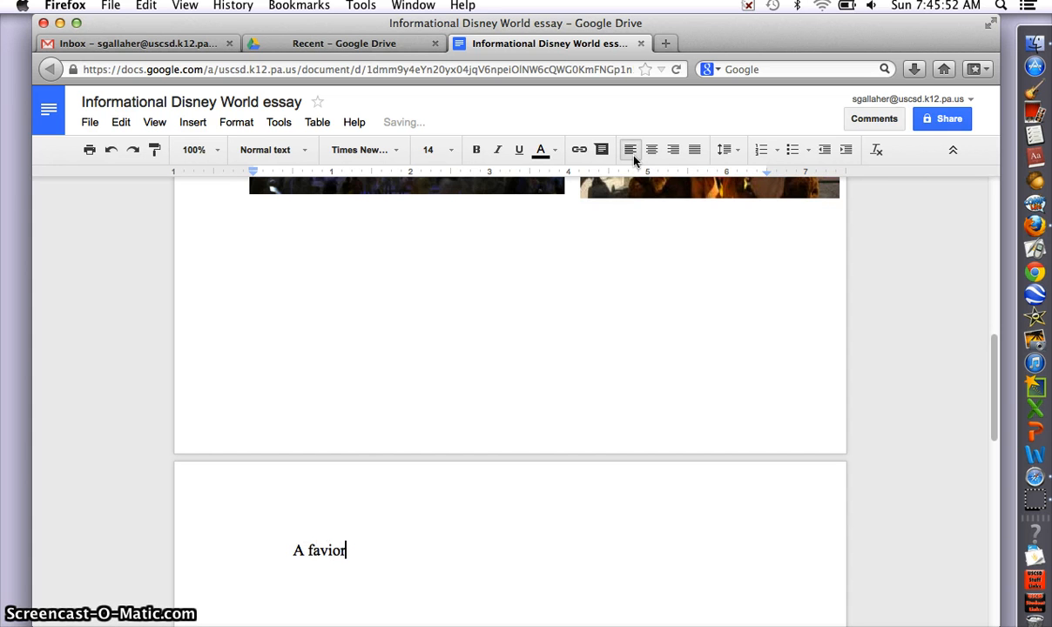
key("BackSpace")
key("BackSpace")
key("BackSpace")
type("orite ")
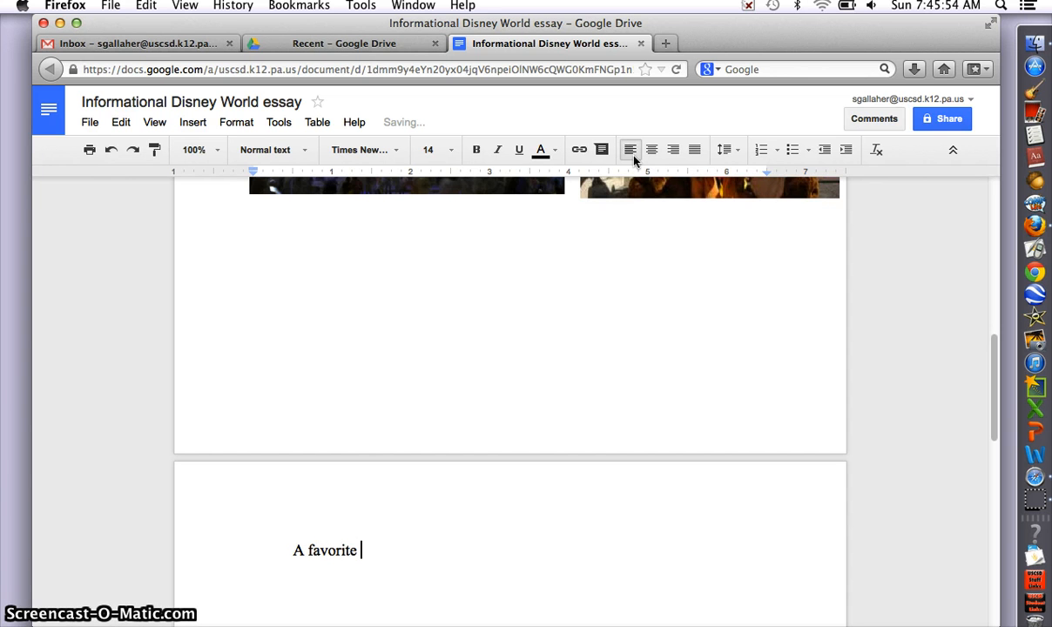
type("place of mine t")
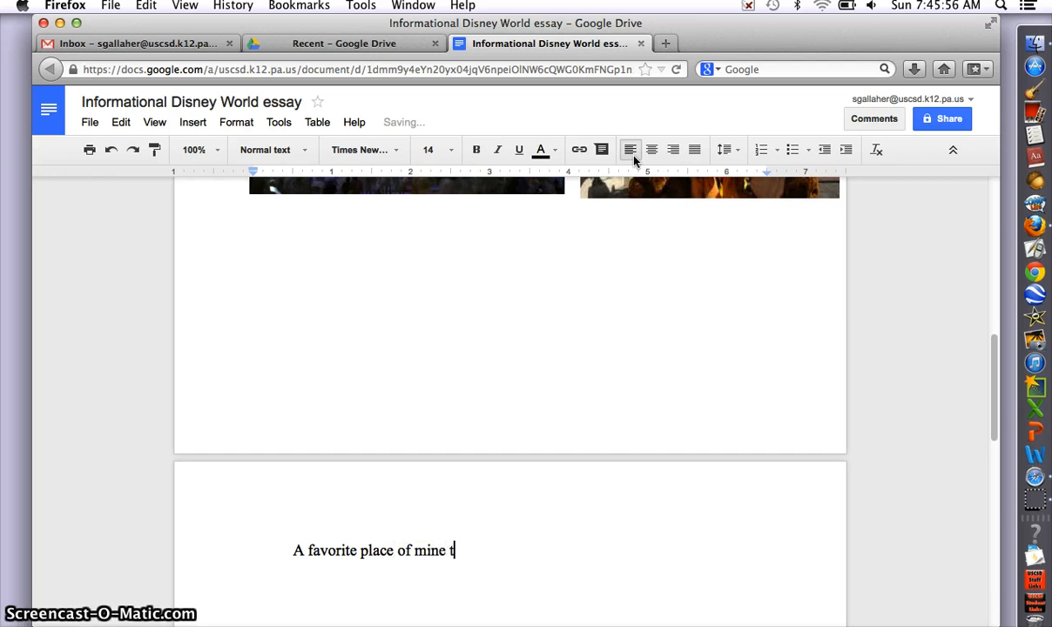
type("hat I really")
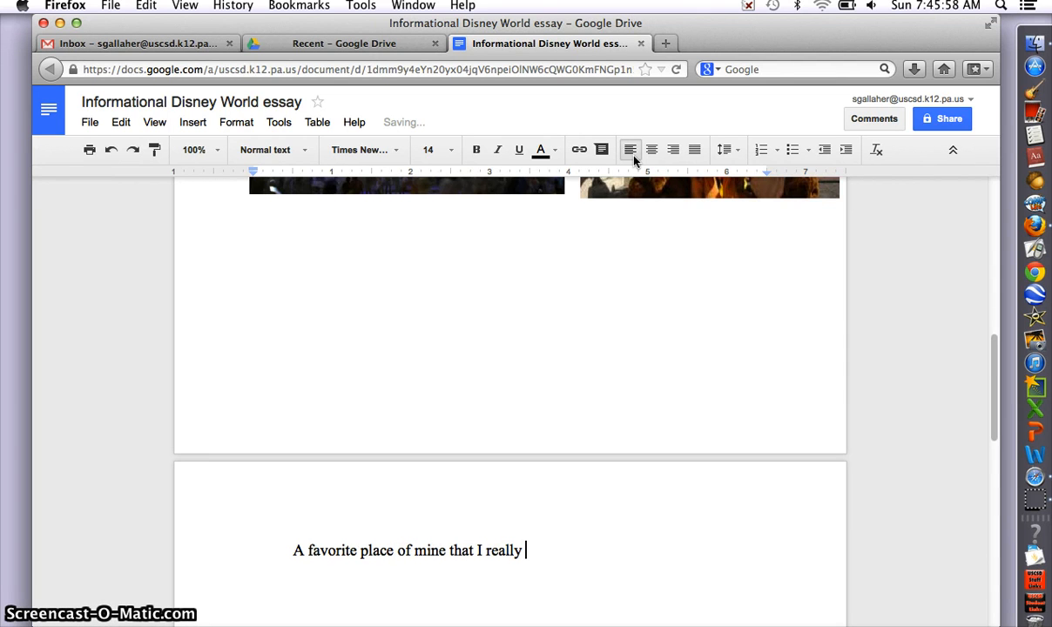
type(" enk")
type("oy ")
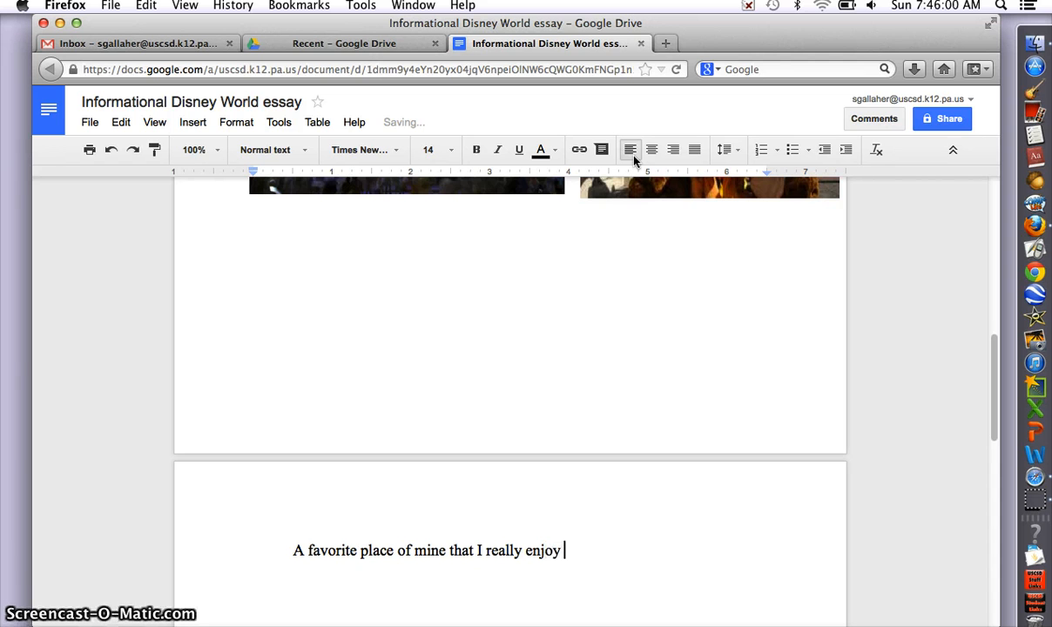
type("is Walt Dos")
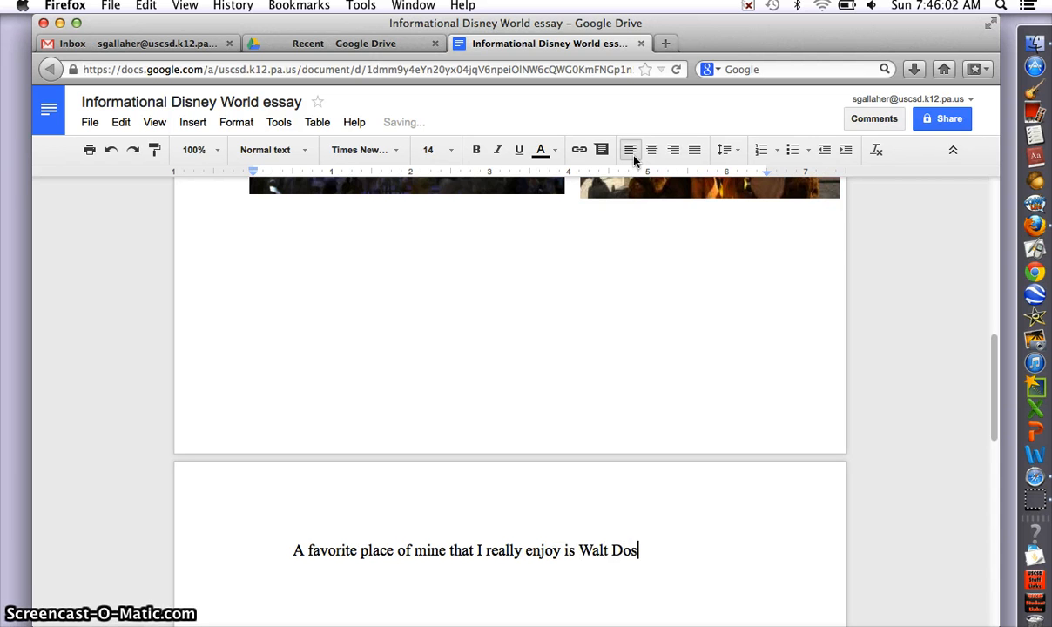
key("BackSpace")
key("BackSpace")
type("isney World.")
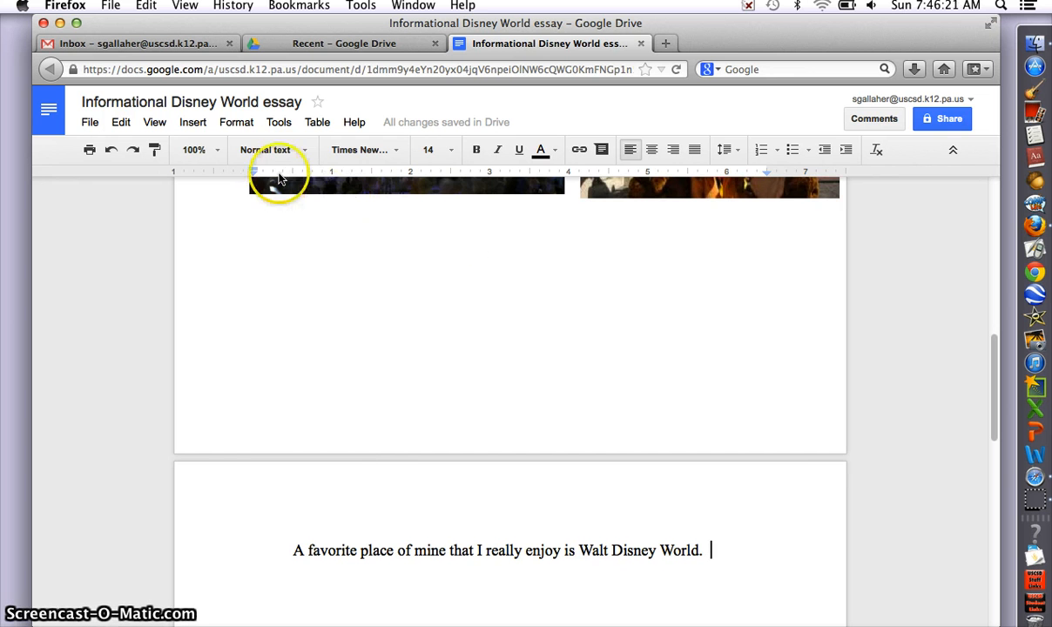
Step: Apply Double line spacing to the opening sentence via Format > Line spacing
left_click(239, 126)
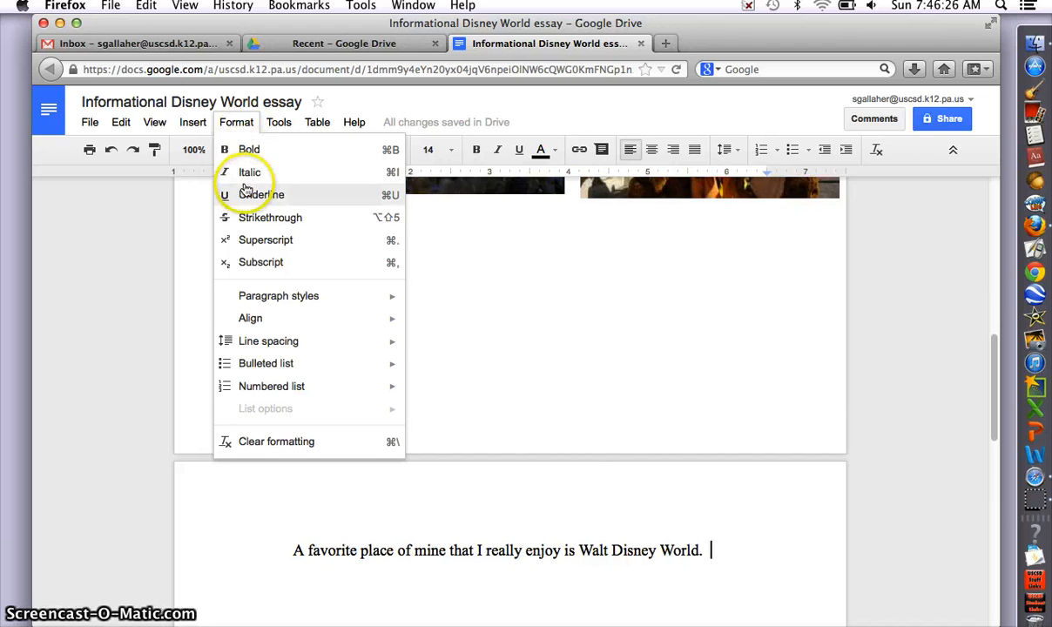
mouse_move(257, 349)
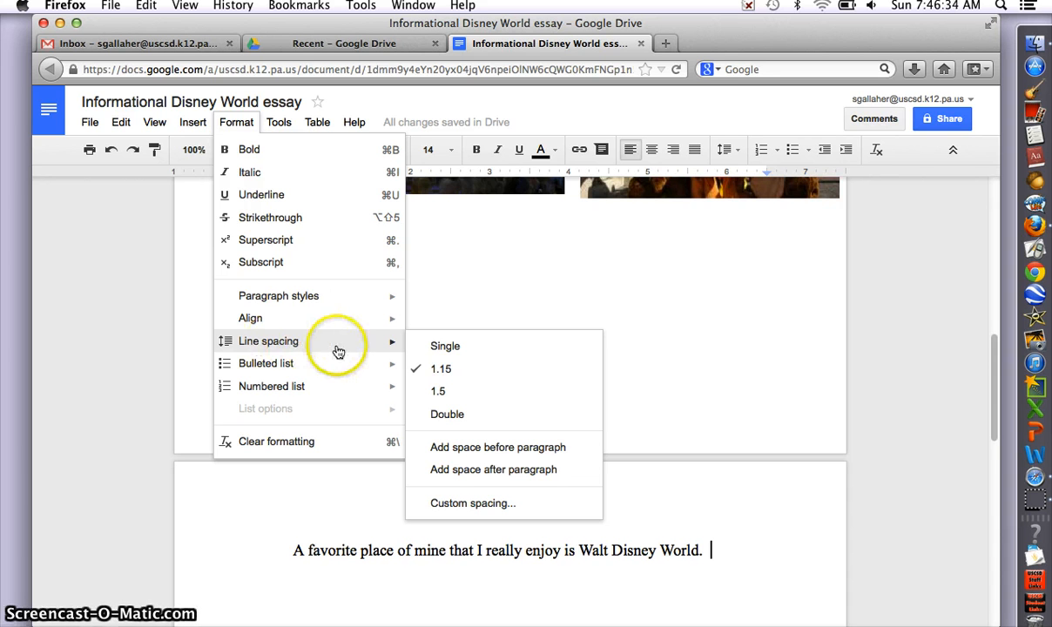
left_click(449, 415)
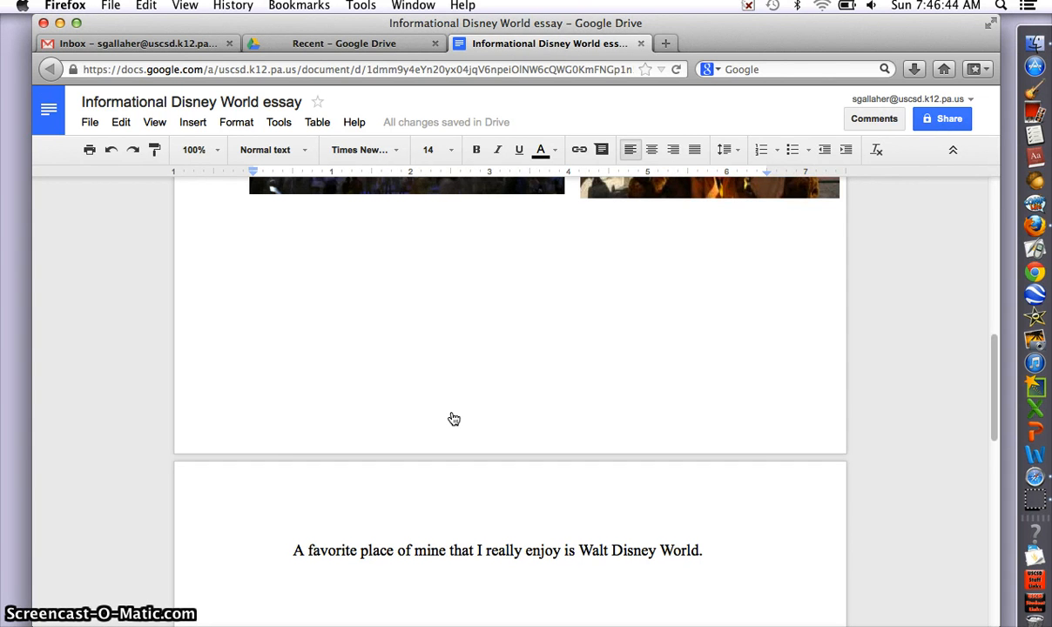
Step: Dismiss the auto-save info card and return focus to the document page
mouse_move(462, 128)
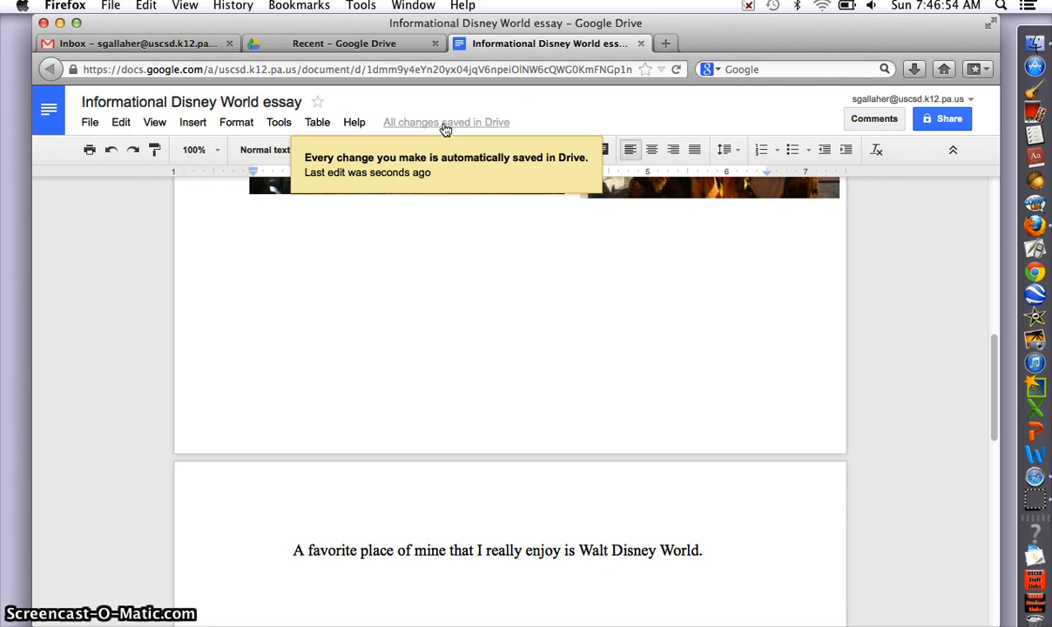
left_click(444, 141)
left_click(443, 299)
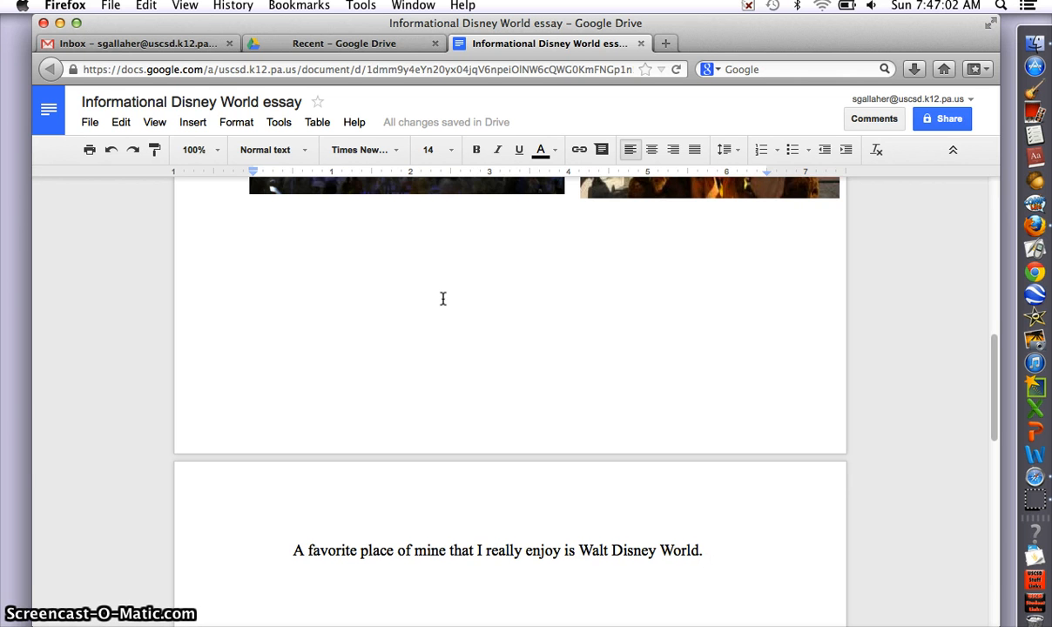
left_click(290, 128)
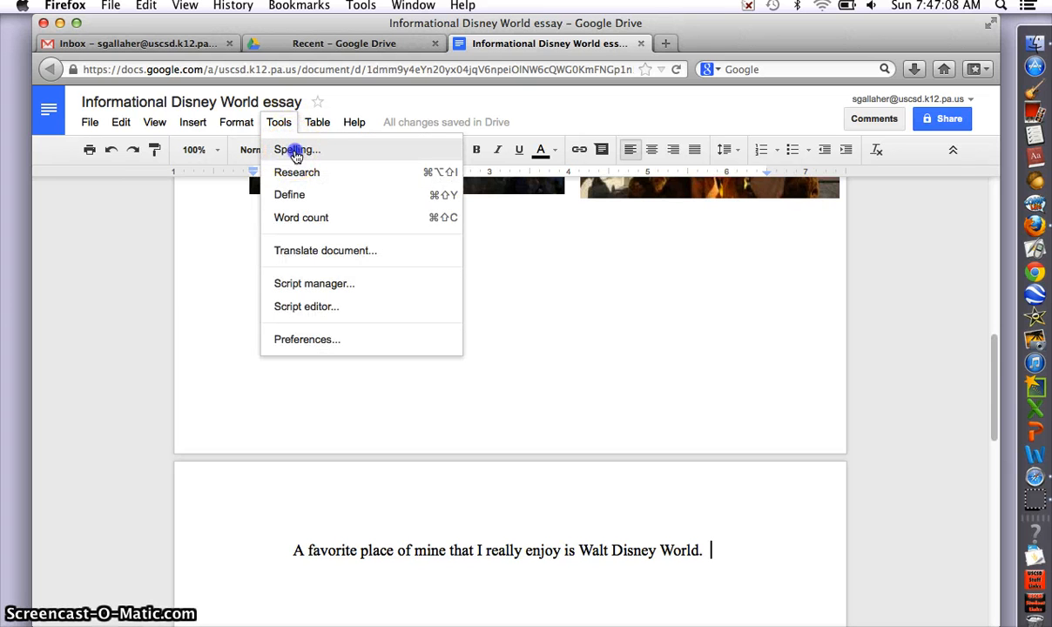
left_click(297, 152)
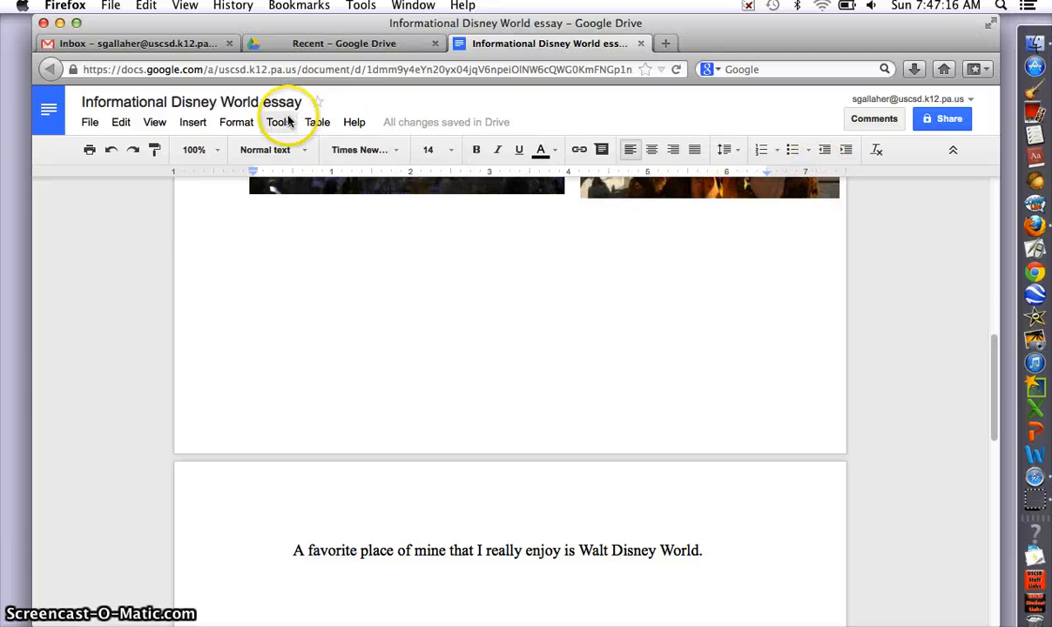
left_click(278, 122)
left_click(294, 148)
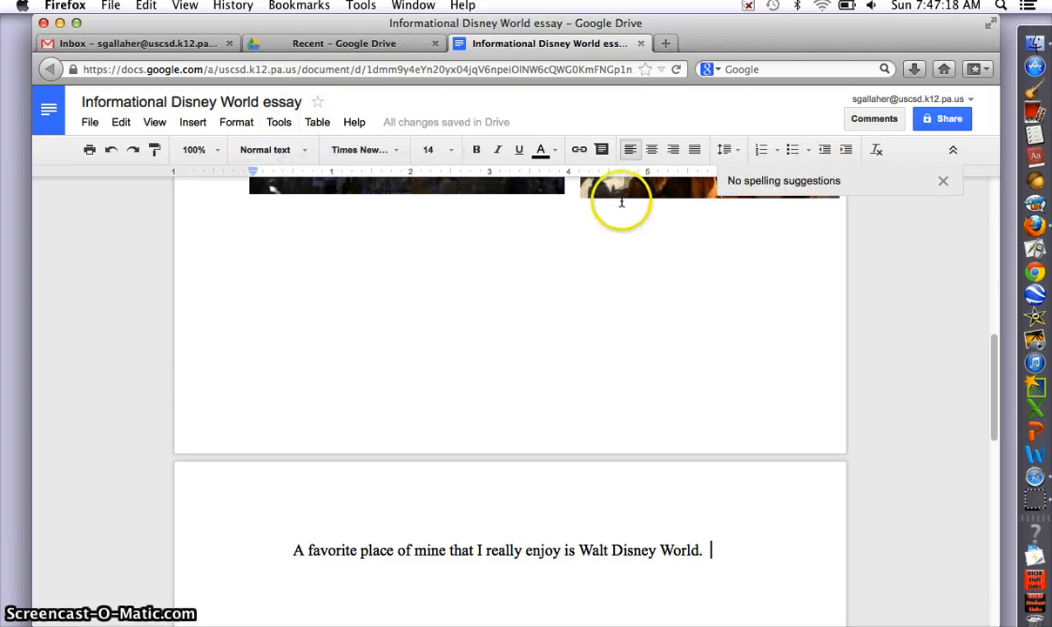
left_click(942, 185)
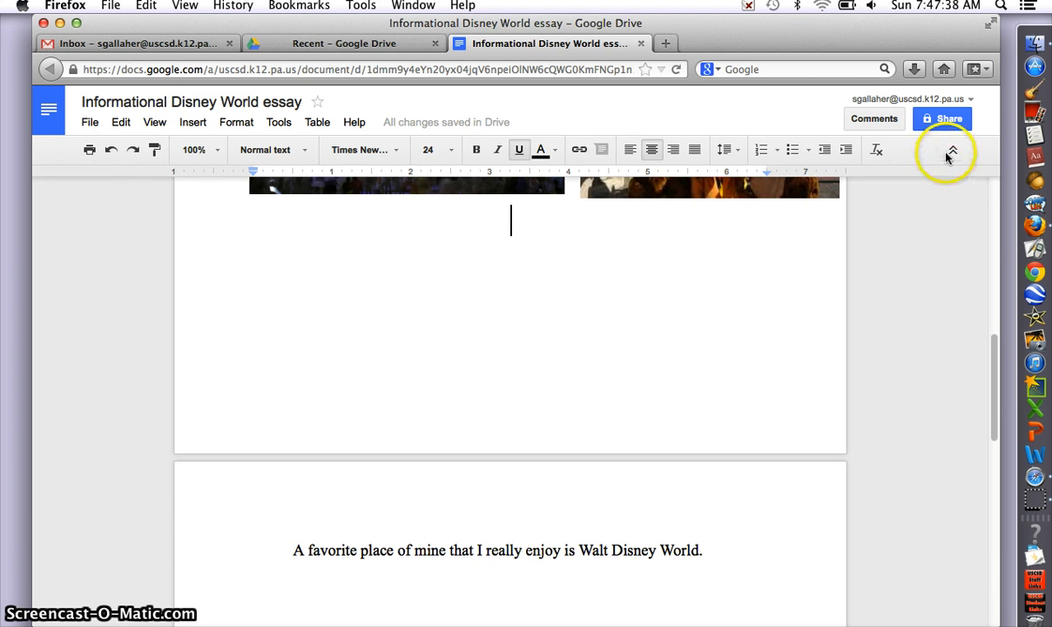
Step: Open Share settings and enter the recipient's school e-mail address in the Invite people field
left_click(950, 122)
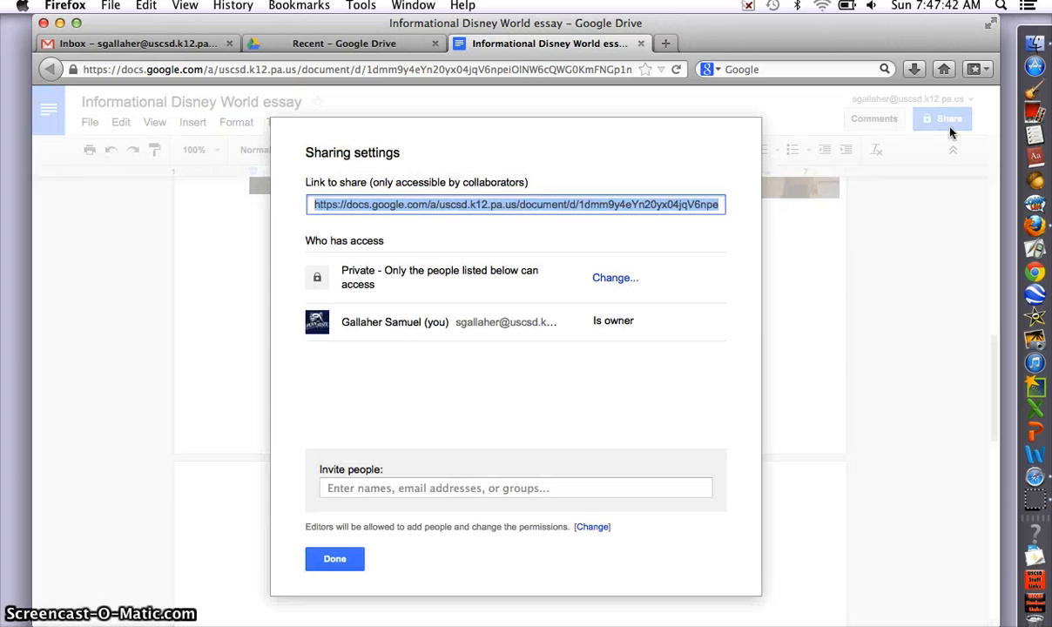
left_click(333, 488)
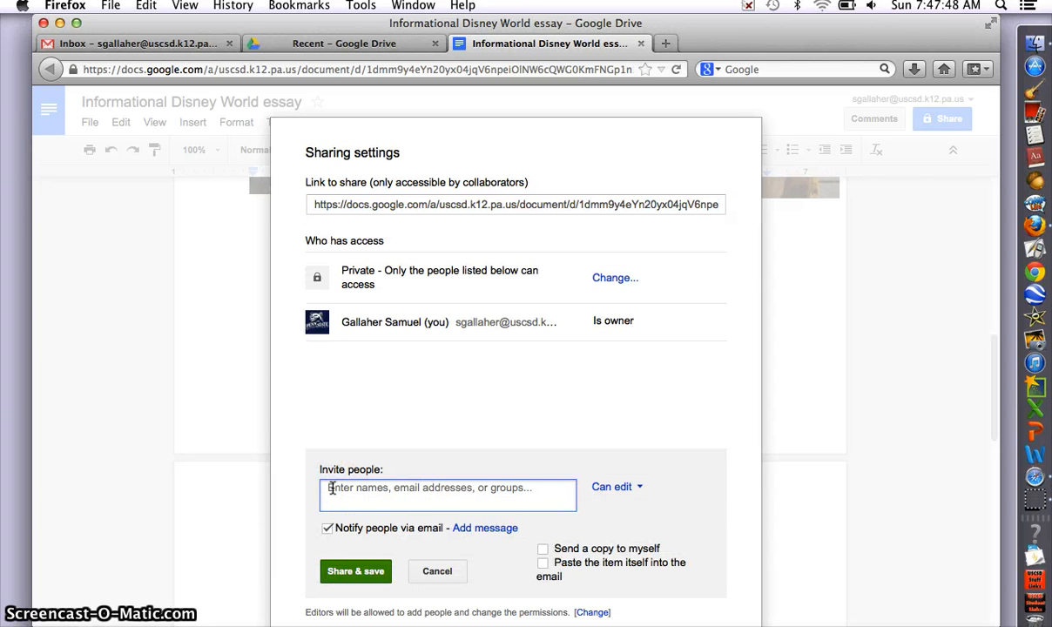
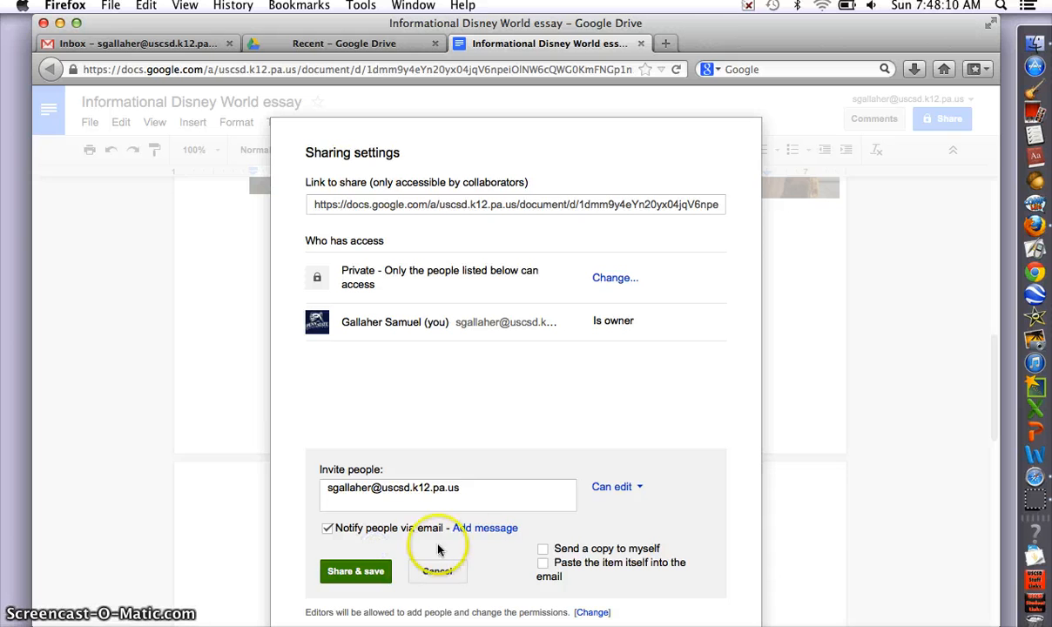
Step: Add the personal message 'This is my five paragraph informational essay.' to the invitation
left_click(509, 531)
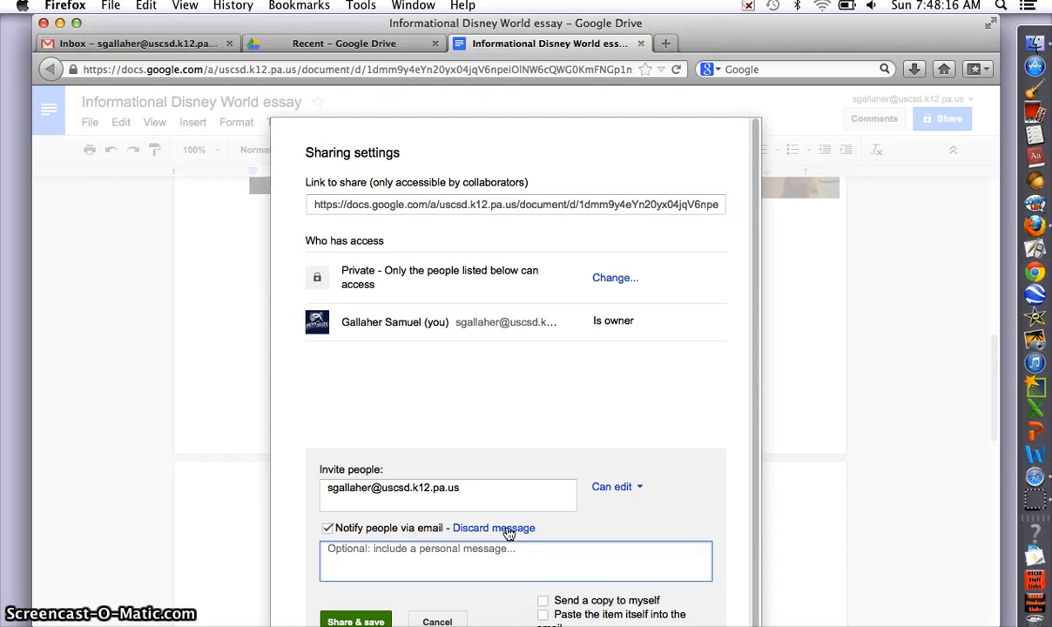
type("Thiis is")
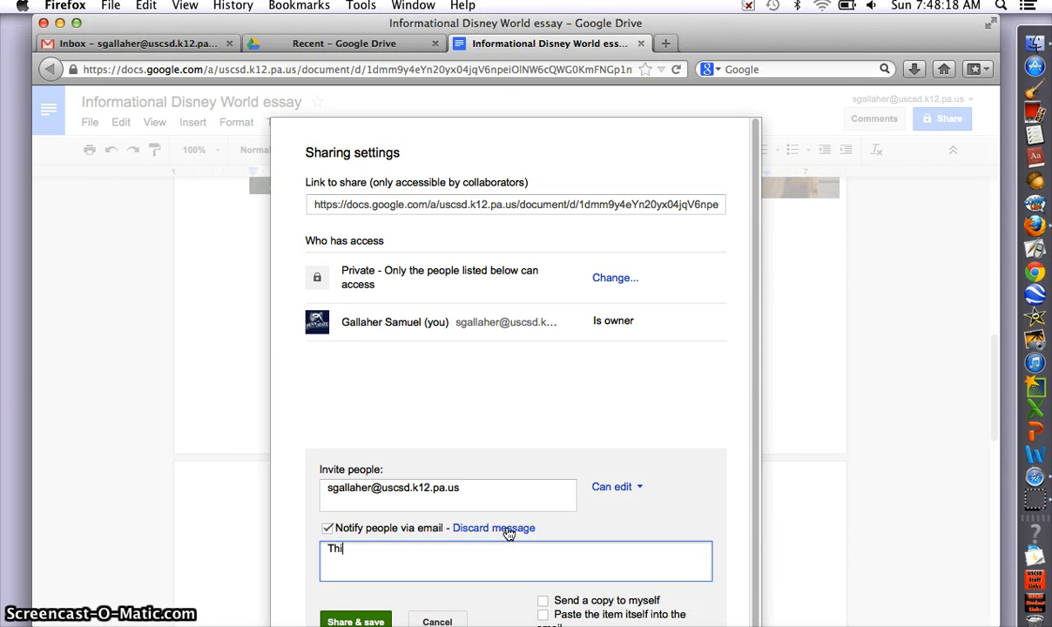
key("BackSpace")
key("BackSpace")
key("BackSpace")
key("BackSpace")
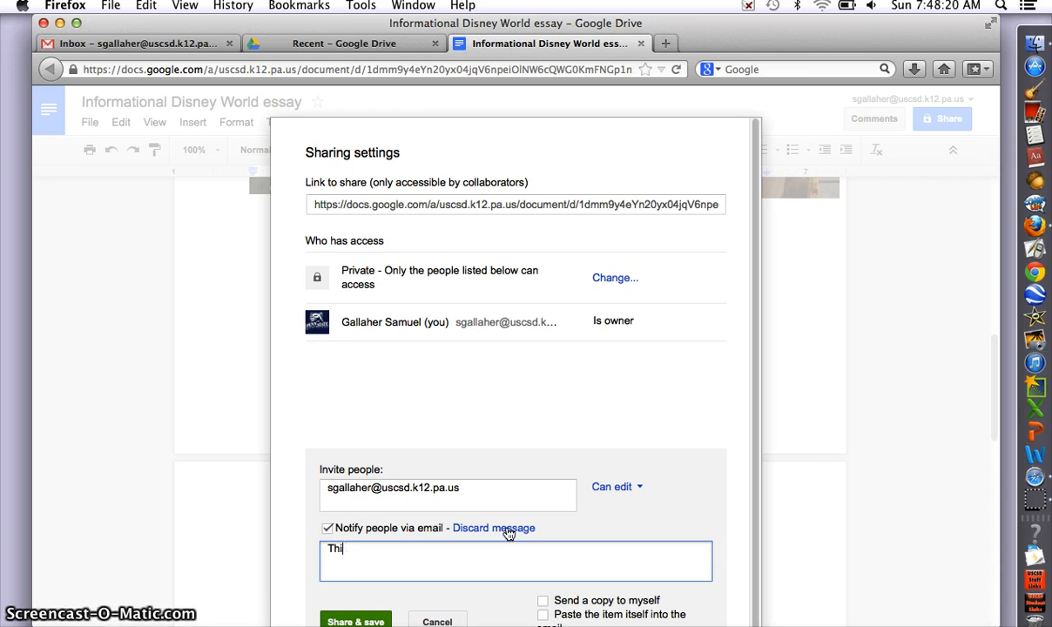
type("s is my")
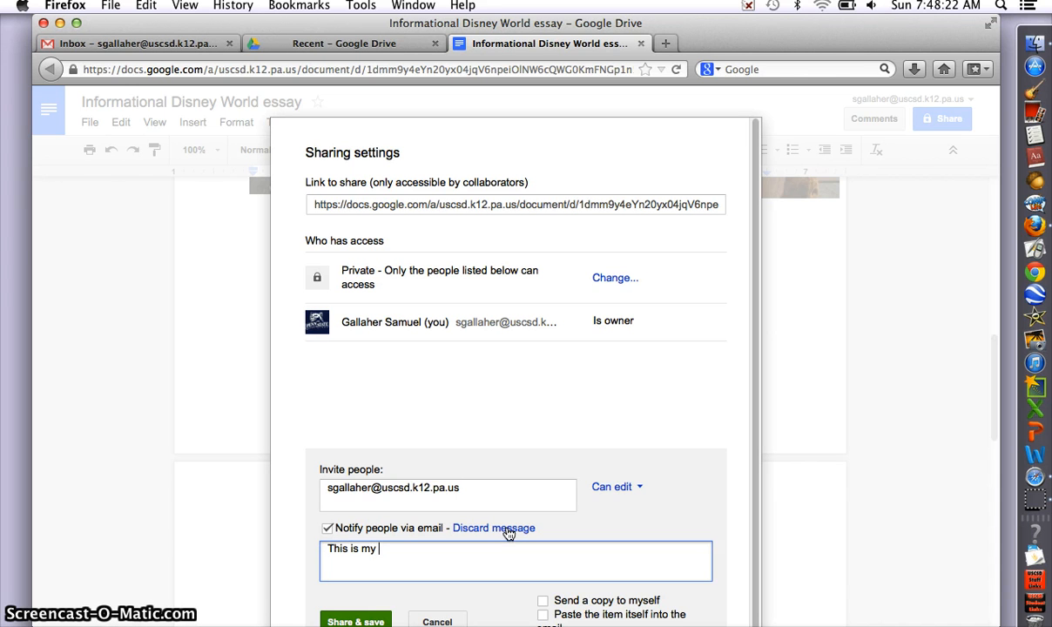
type(" five par")
key("BackSpace")
type("aragraph informa")
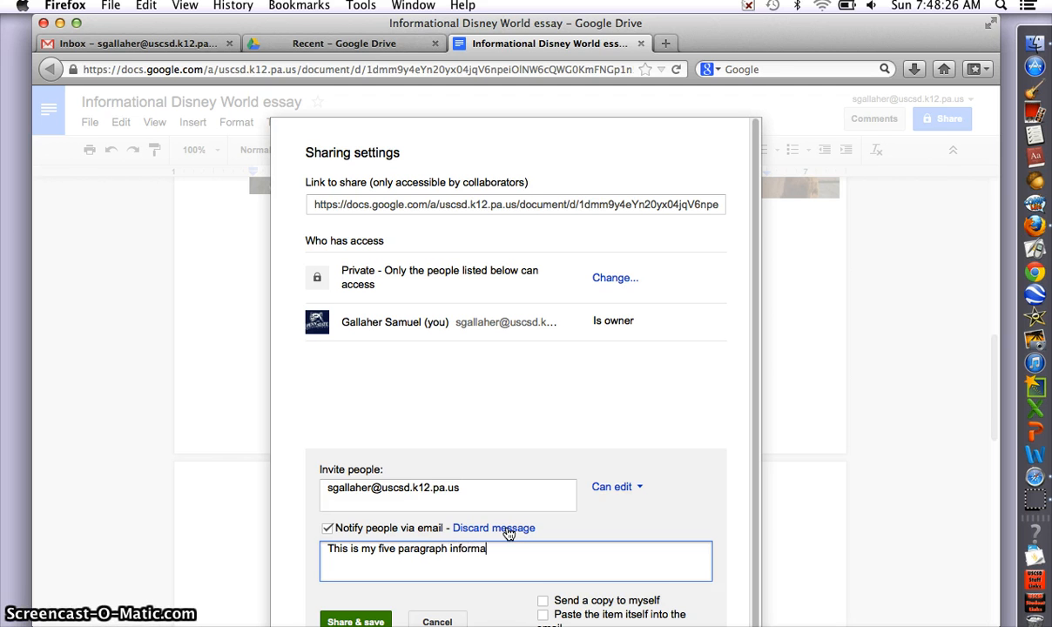
type("iononal essay")
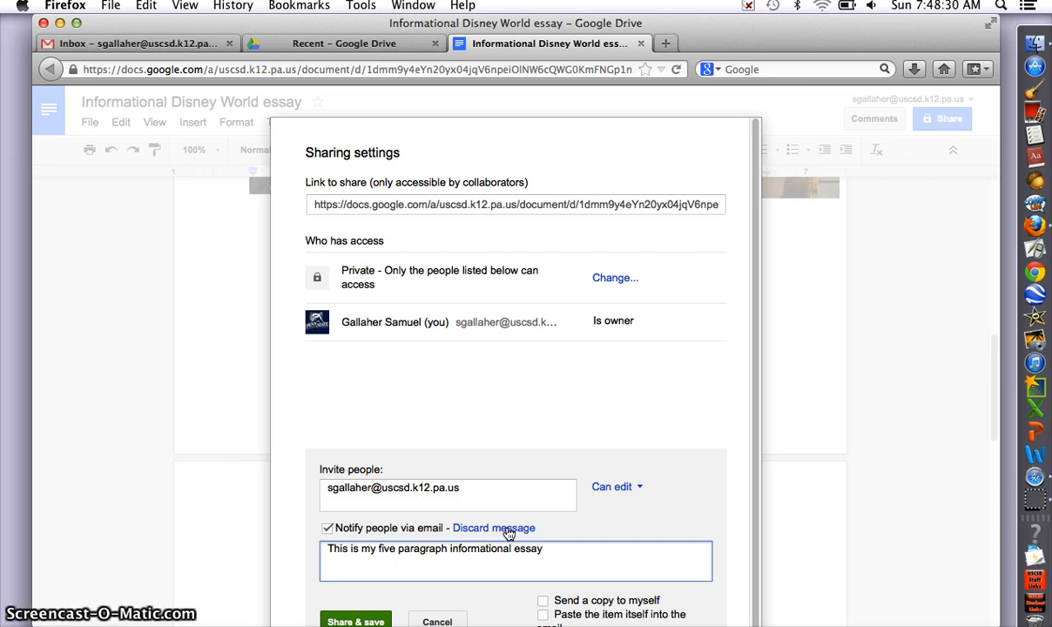
type(".")
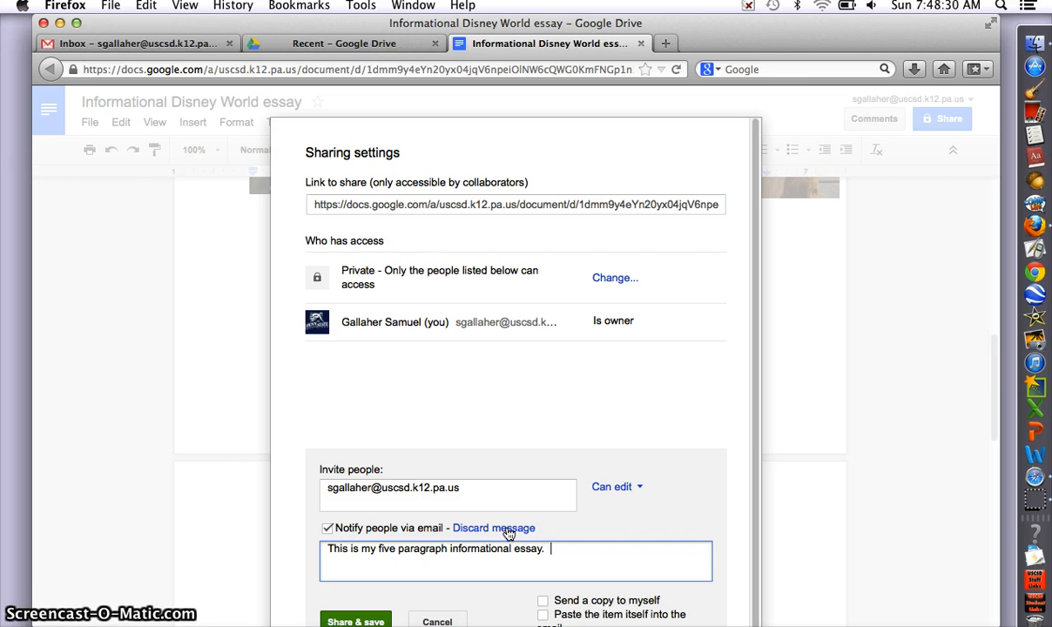
Step: Change the invitee's permission from Can edit to Can view and tick Send a copy to myself
left_click(612, 489)
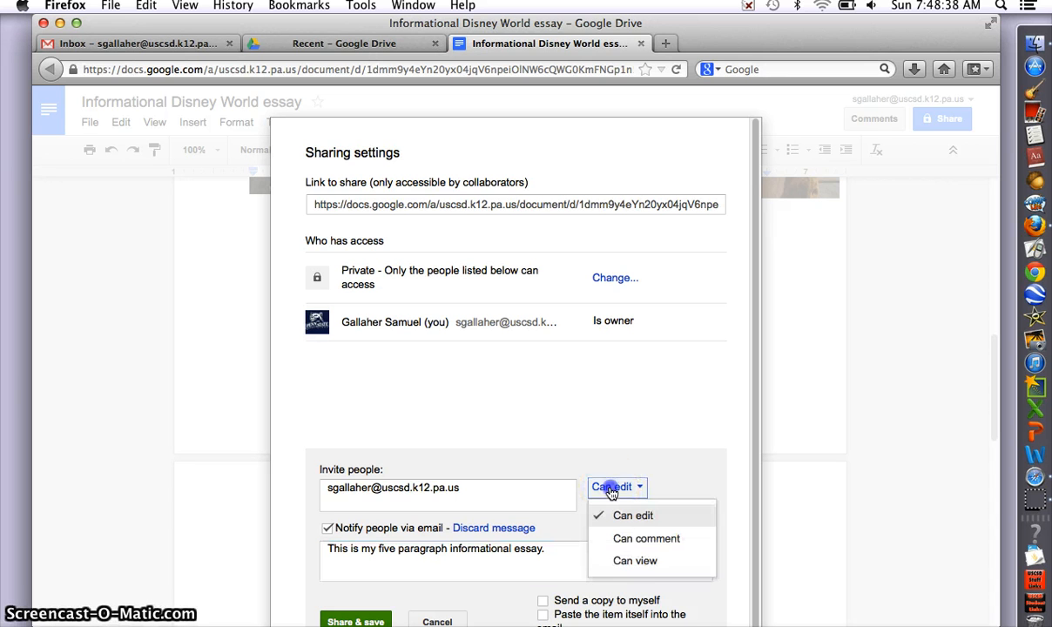
left_click(634, 563)
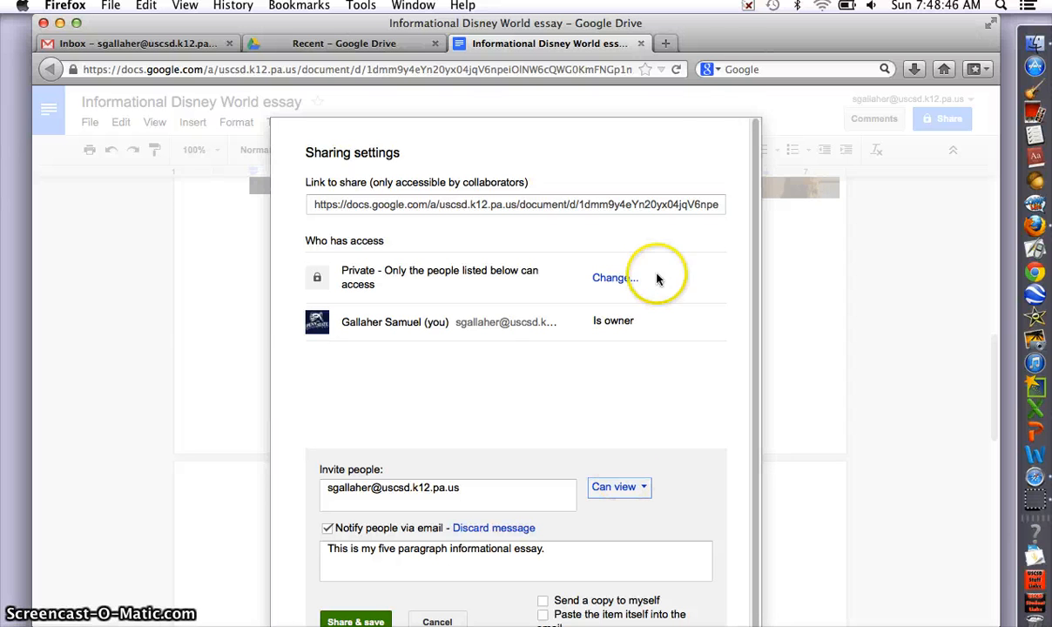
left_click_drag(727, 41, 723, 13)
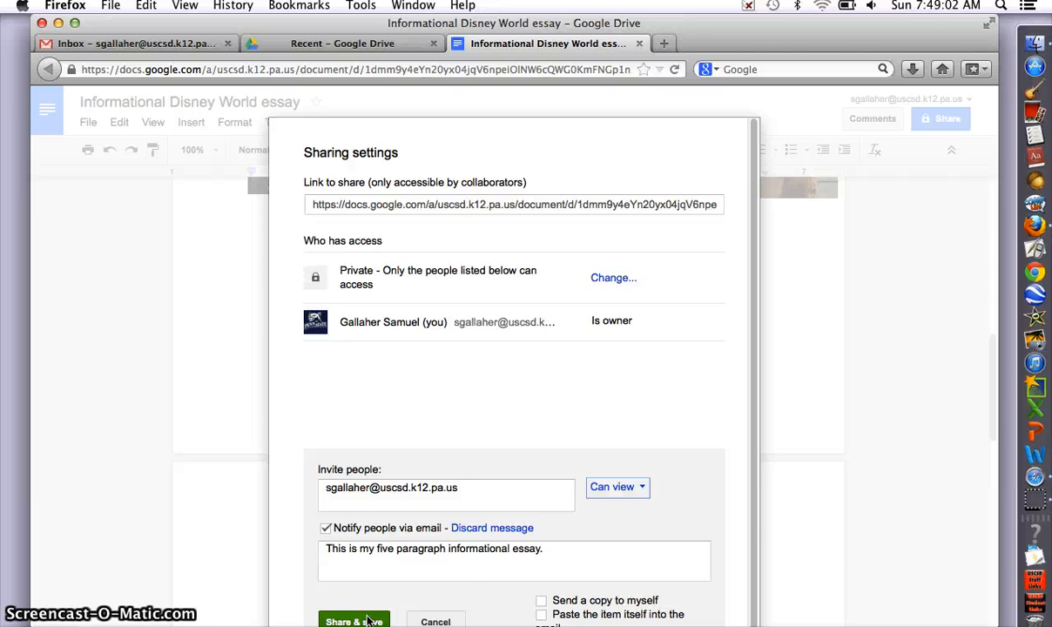
left_click(542, 601)
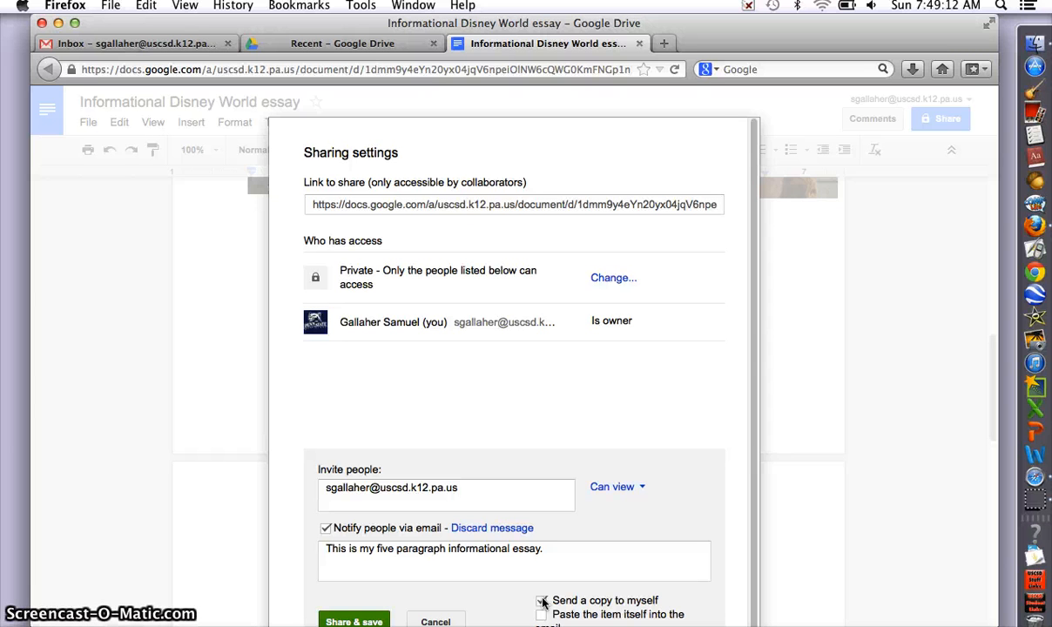
Step: Send the view-only invitation with Share & save, then close the dialog with Done
left_click(355, 620)
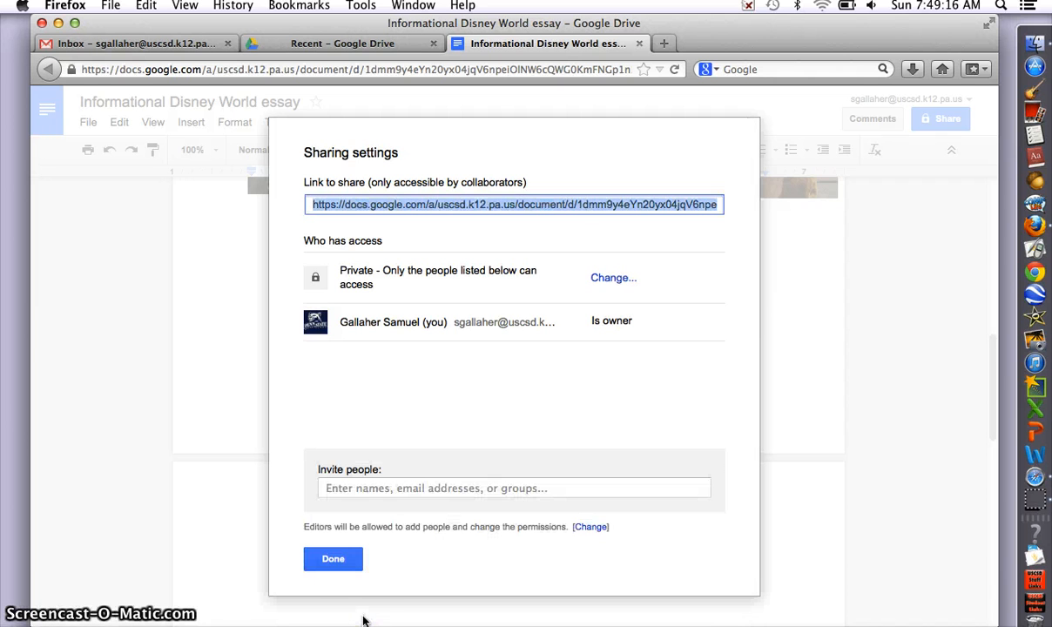
left_click(340, 560)
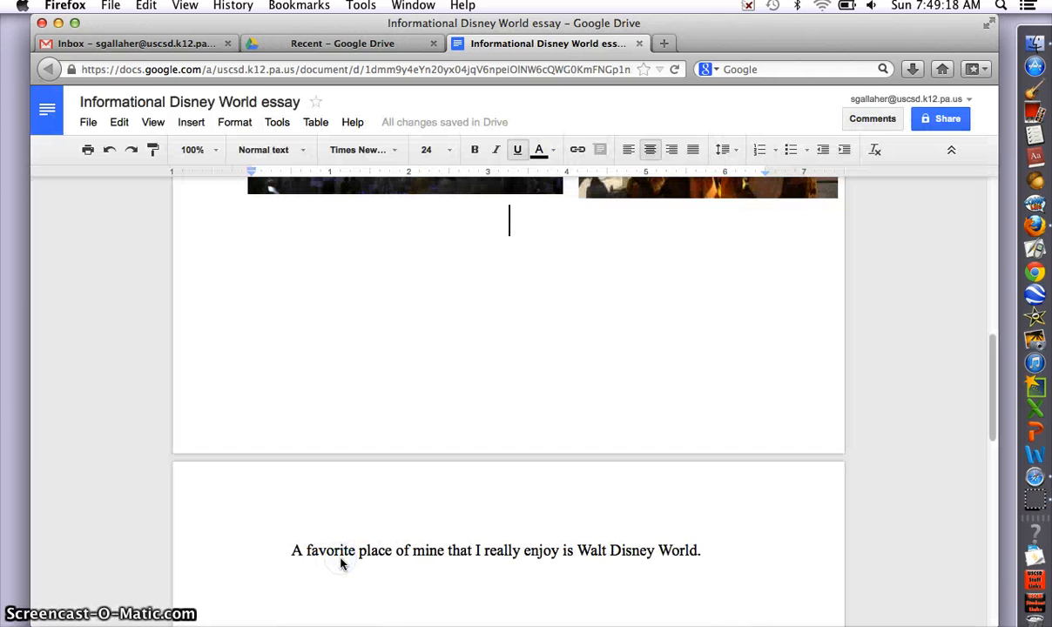